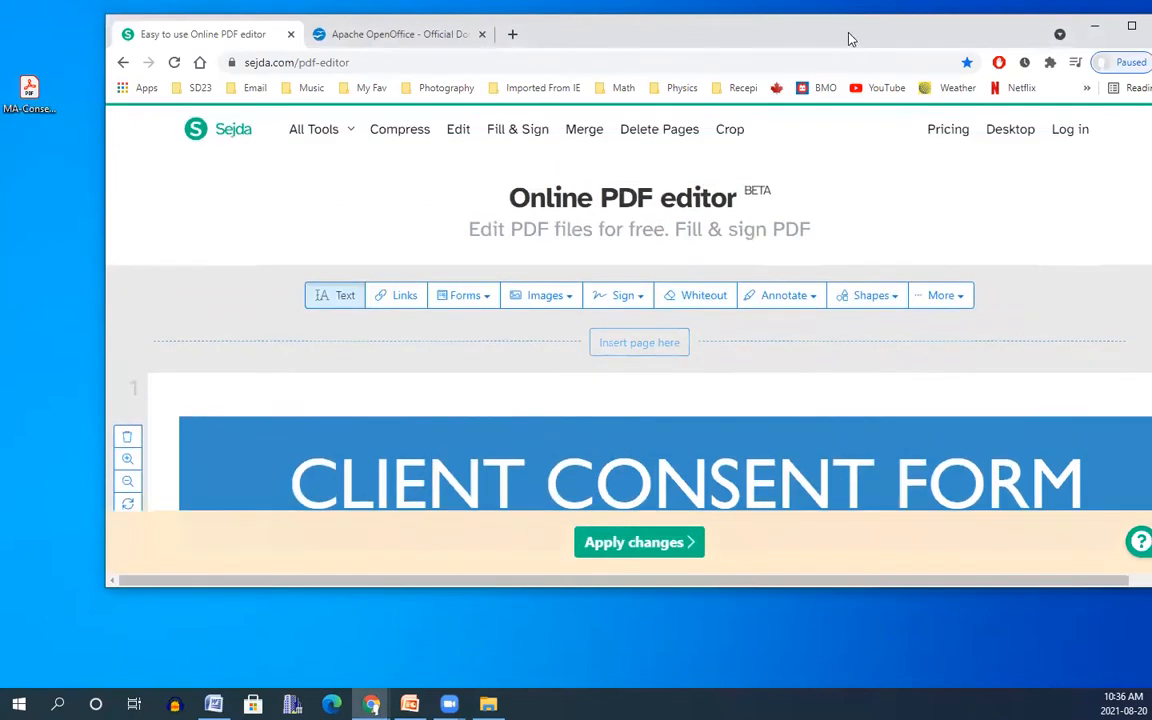
Maximize the browser window, then scroll down through the consent form and back up to the top.
left_click_drag(833, 28, 751, 30)
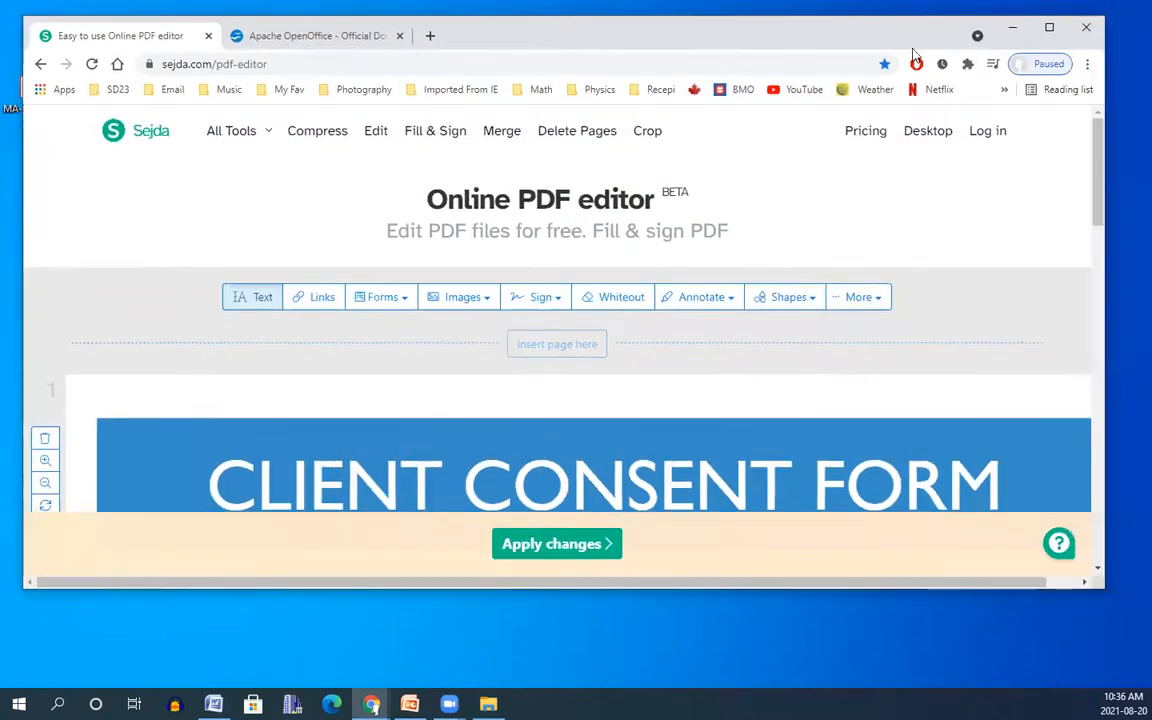
left_click(1049, 28)
scroll(602, 452, "down", 3)
scroll(603, 446, "down", 1)
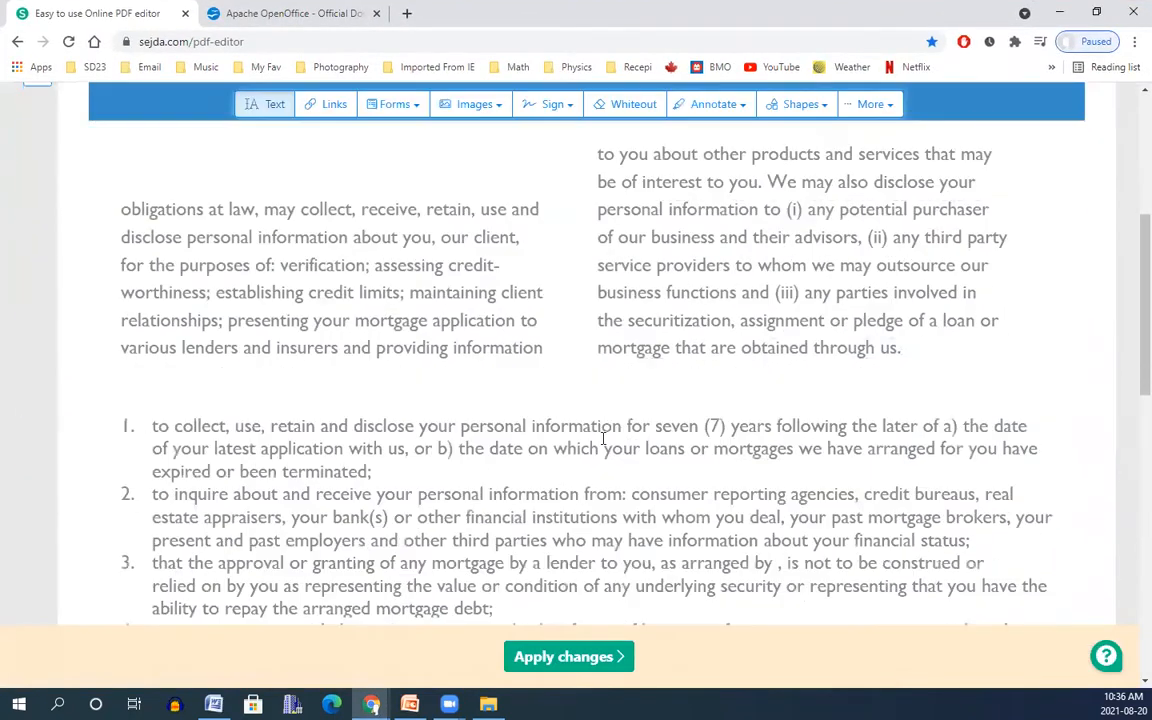
scroll(586, 426, "down", 2)
scroll(584, 400, "down", 5)
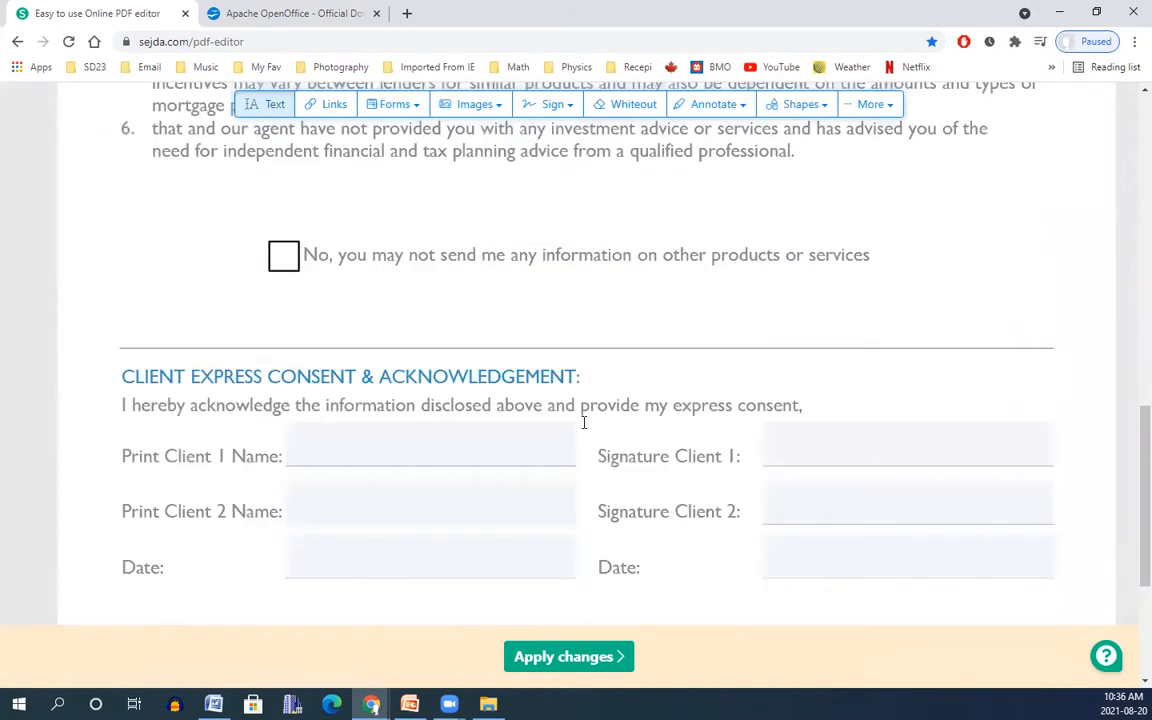
scroll(455, 428, "up", 3)
scroll(455, 428, "up", 6)
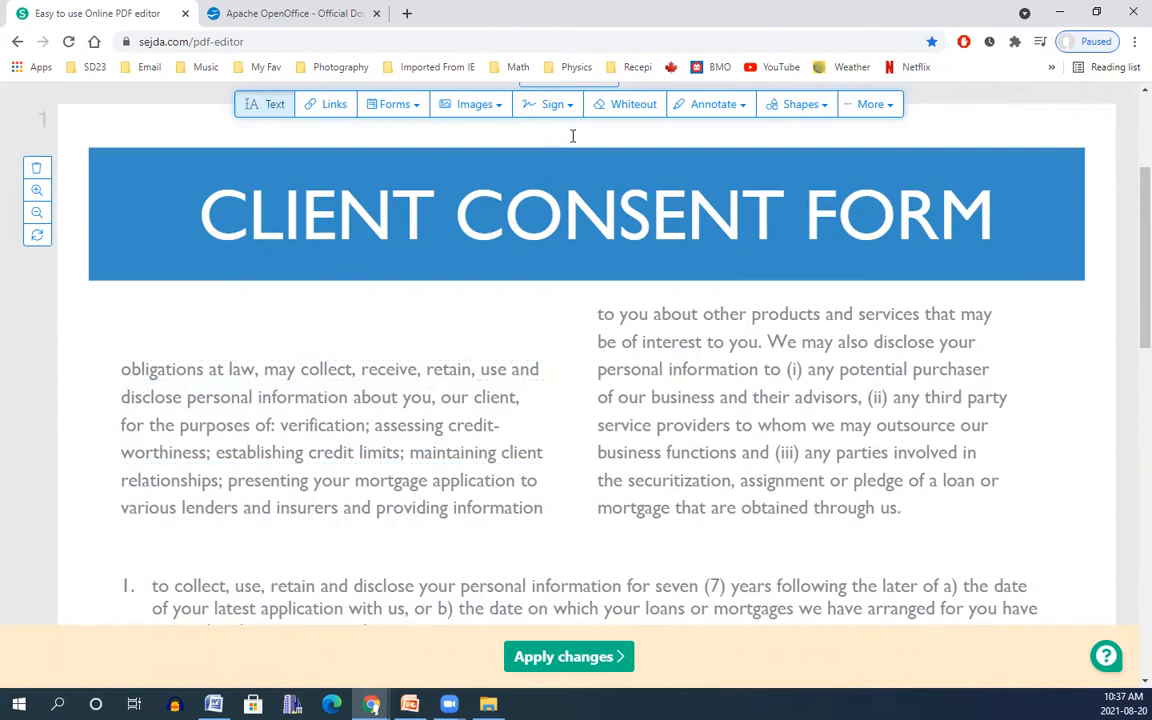
Whiteout the paragraph under the CLIENT CONSENT FORM banner and the right column's last two lines.
left_click(630, 106)
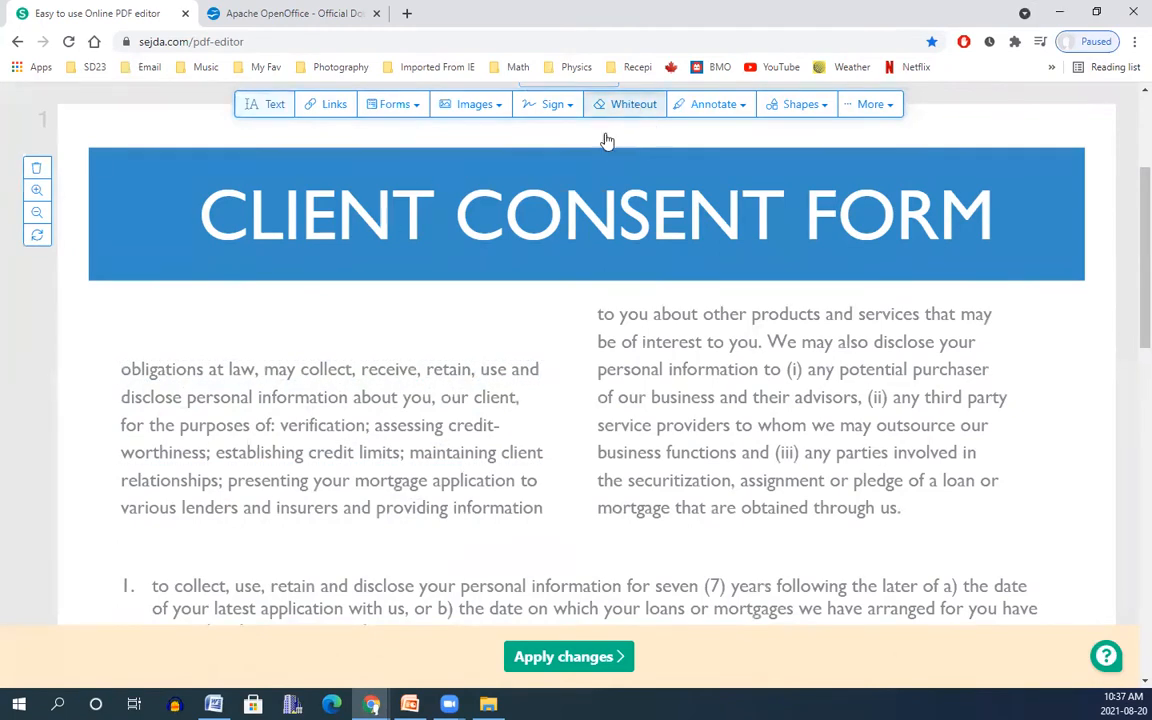
left_click_drag(93, 332, 560, 545)
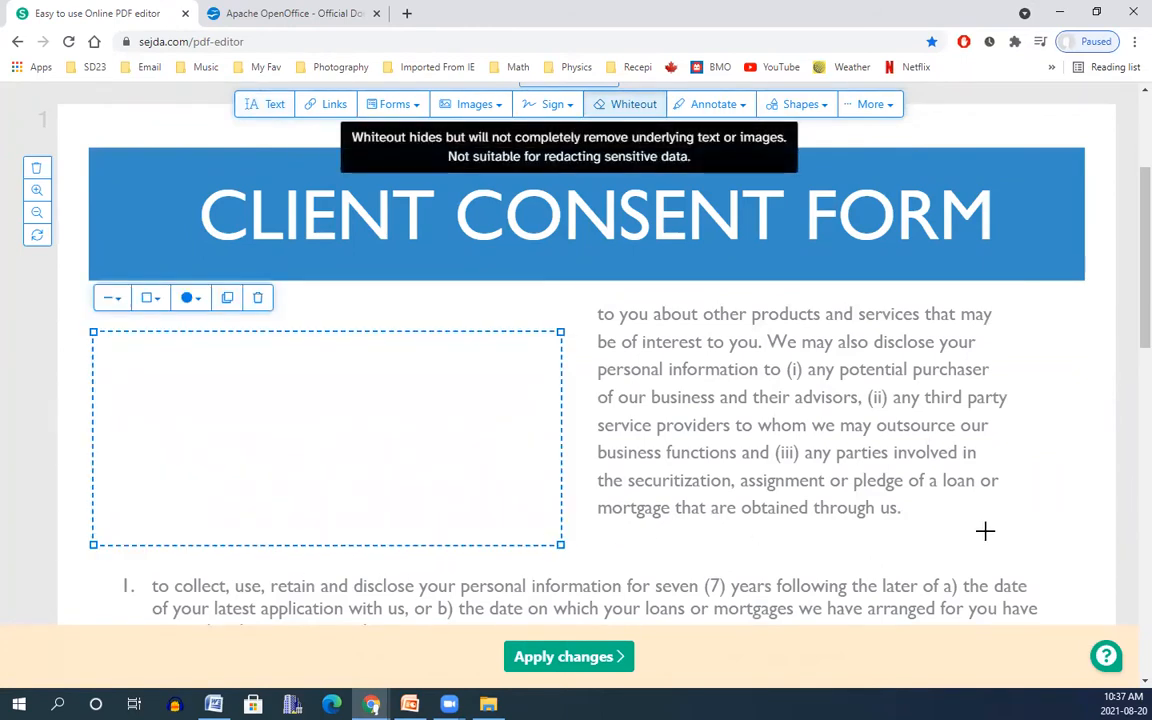
left_click(1041, 540)
left_click(319, 434)
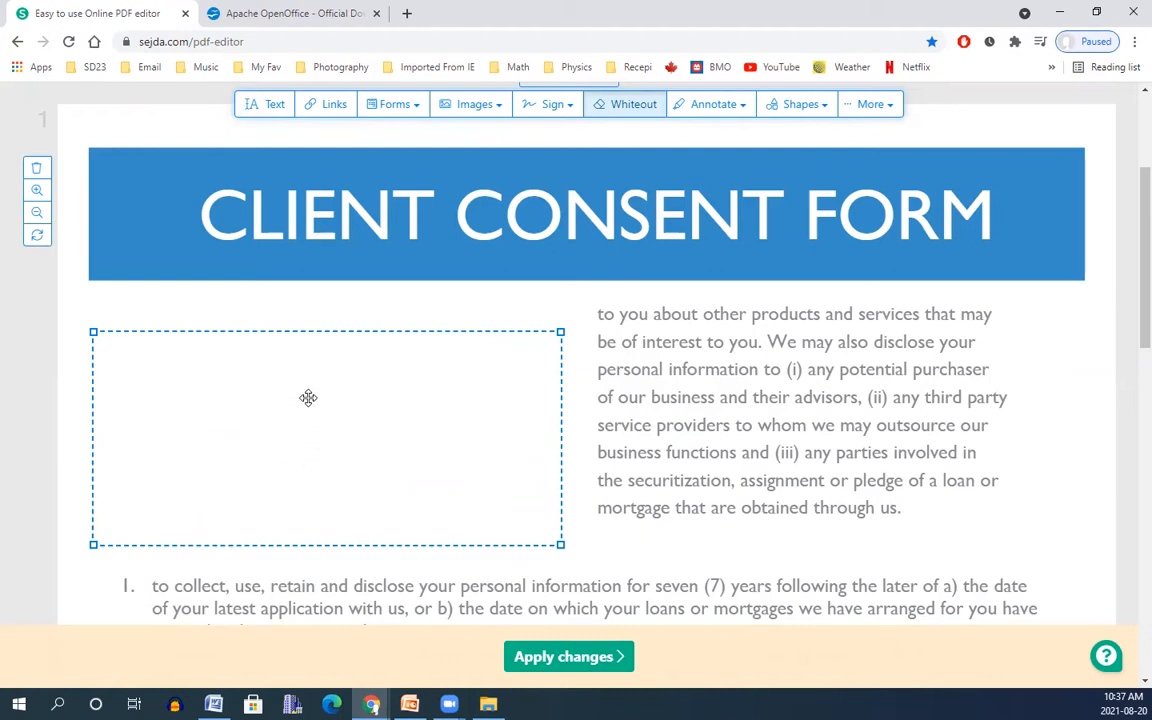
mouse_move(308, 397)
left_mouse_down()
mouse_move(337, 414)
mouse_move(671, 386)
mouse_move(741, 362)
mouse_move(571, 432)
mouse_move(820, 388)
mouse_move(435, 409)
mouse_move(309, 386)
mouse_move(318, 375)
left_mouse_up()
left_click(843, 374)
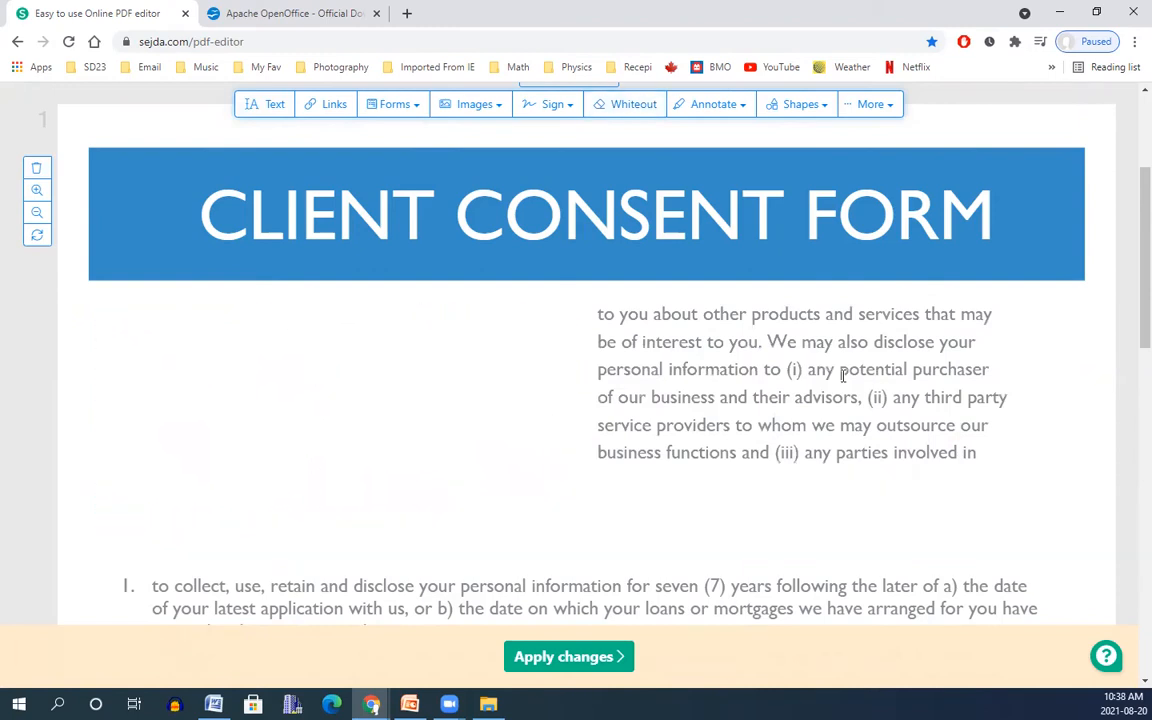
Add a text box under the banner reading 'KJHSAKHSLKHSKHSAKJHX MJCBSJBMMBS'.
left_click(268, 108)
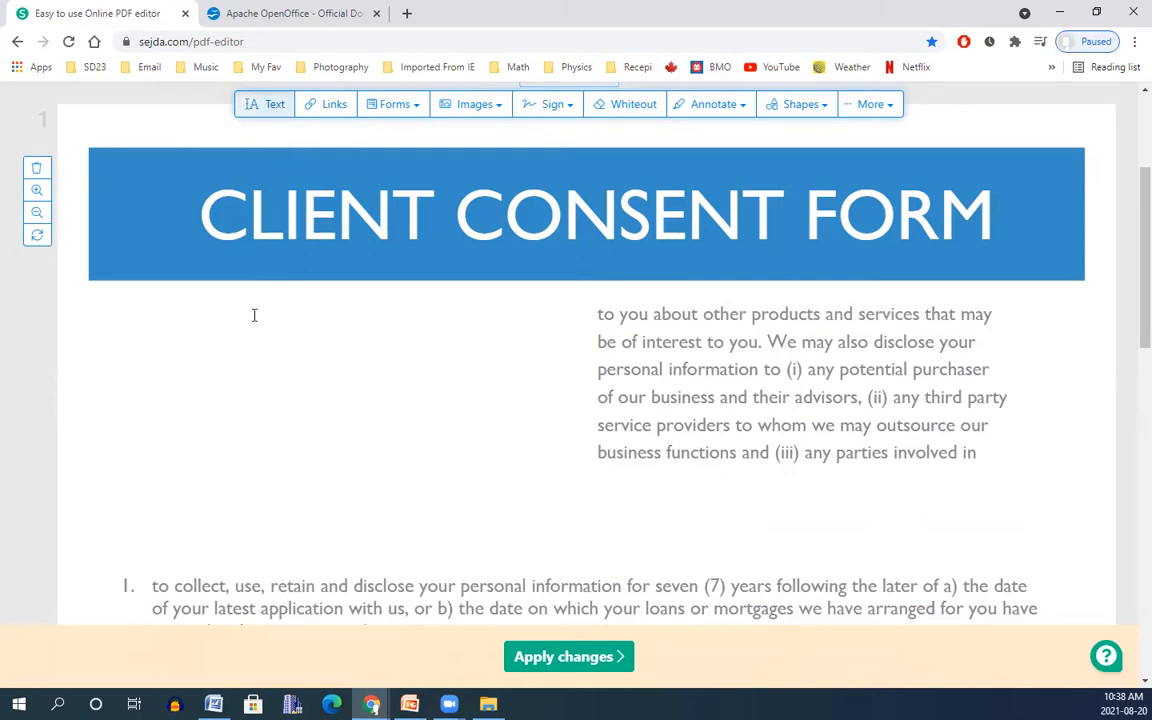
left_click(129, 312)
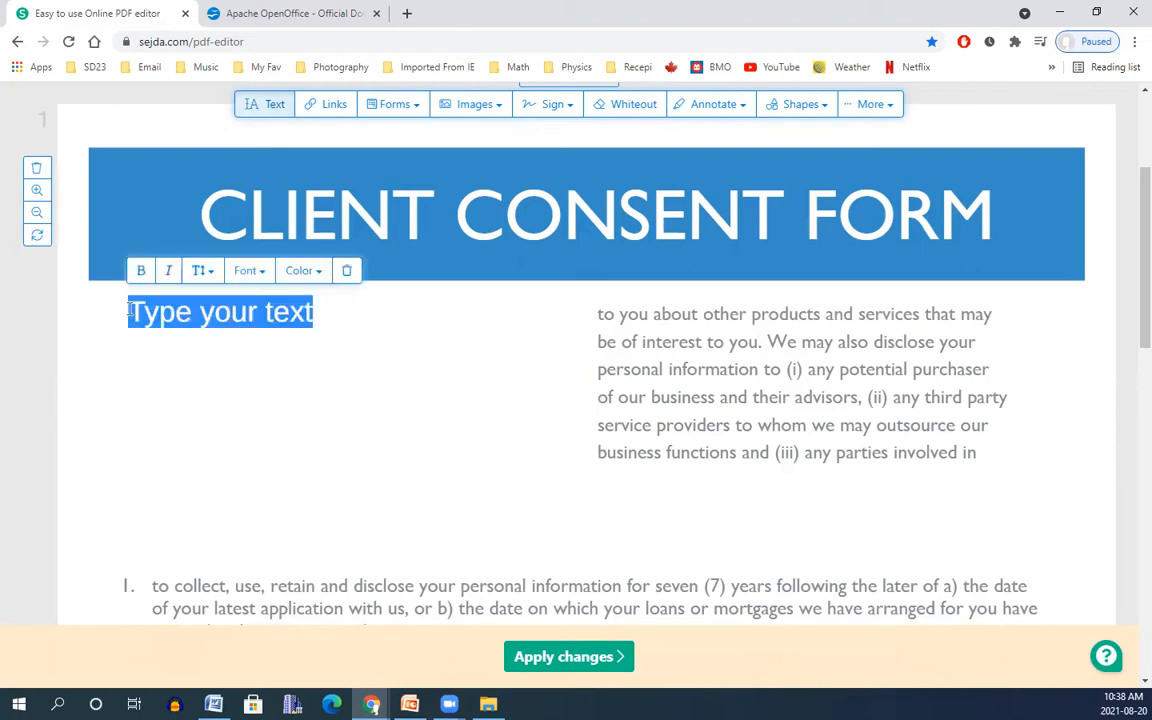
type("KJHSAKHSLKHSKHSAKJHX")
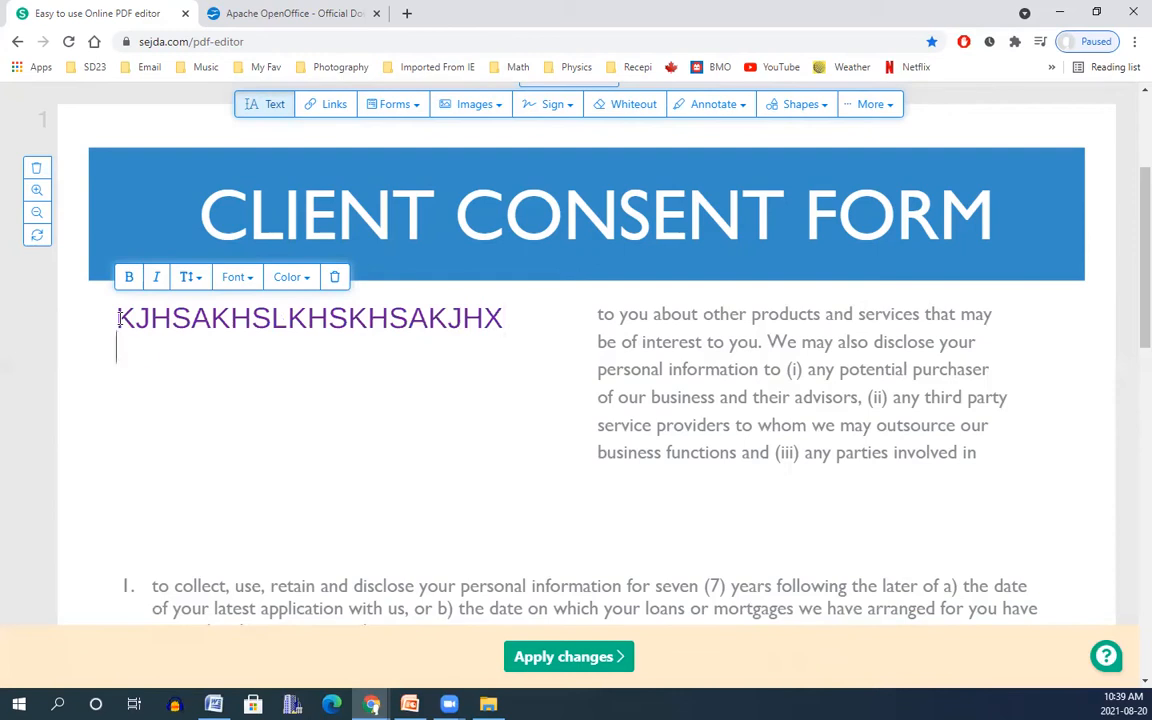
type("MJCBSJBMMBS")
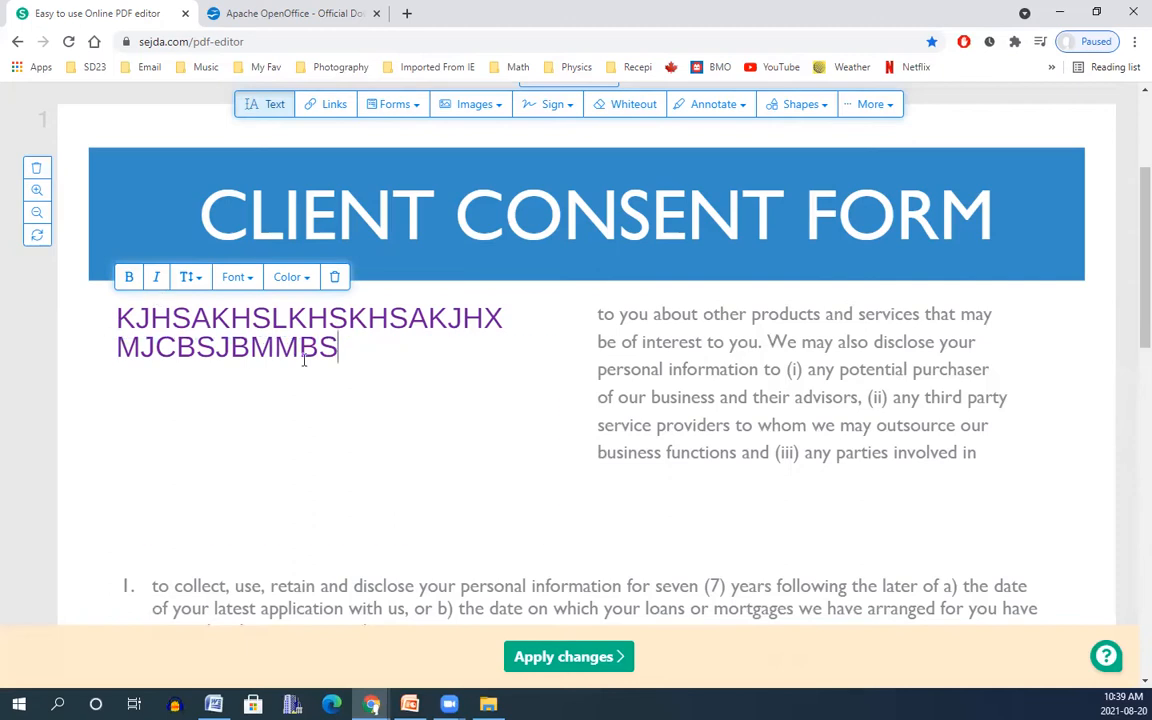
Format the new text as bold italic red Droid Serif.
left_click_drag(343, 348, 110, 321)
left_click(176, 327)
left_click(128, 283)
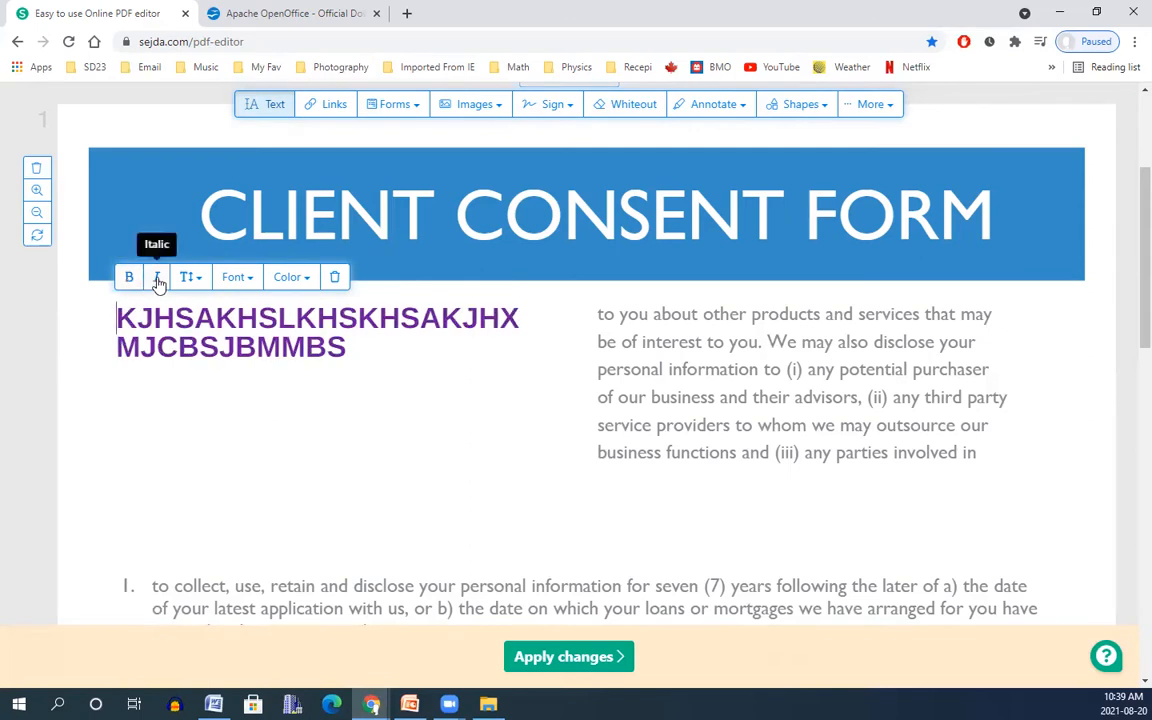
left_click(157, 282)
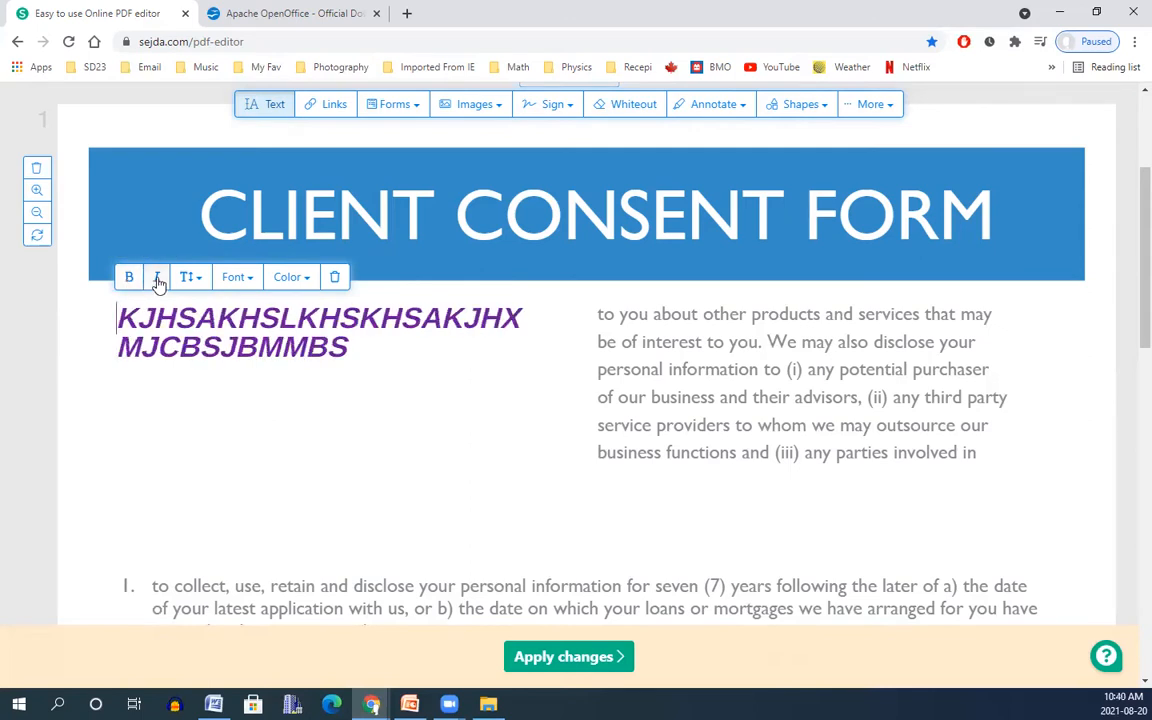
left_click(245, 282)
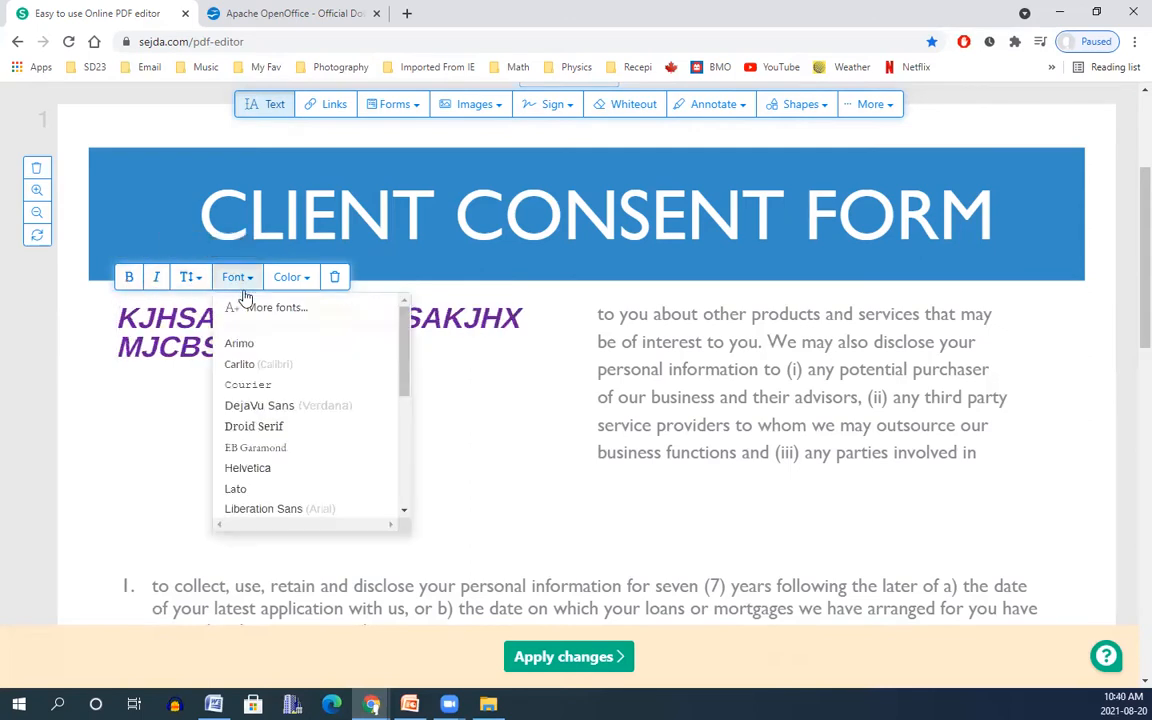
left_click(252, 424)
left_click(293, 277)
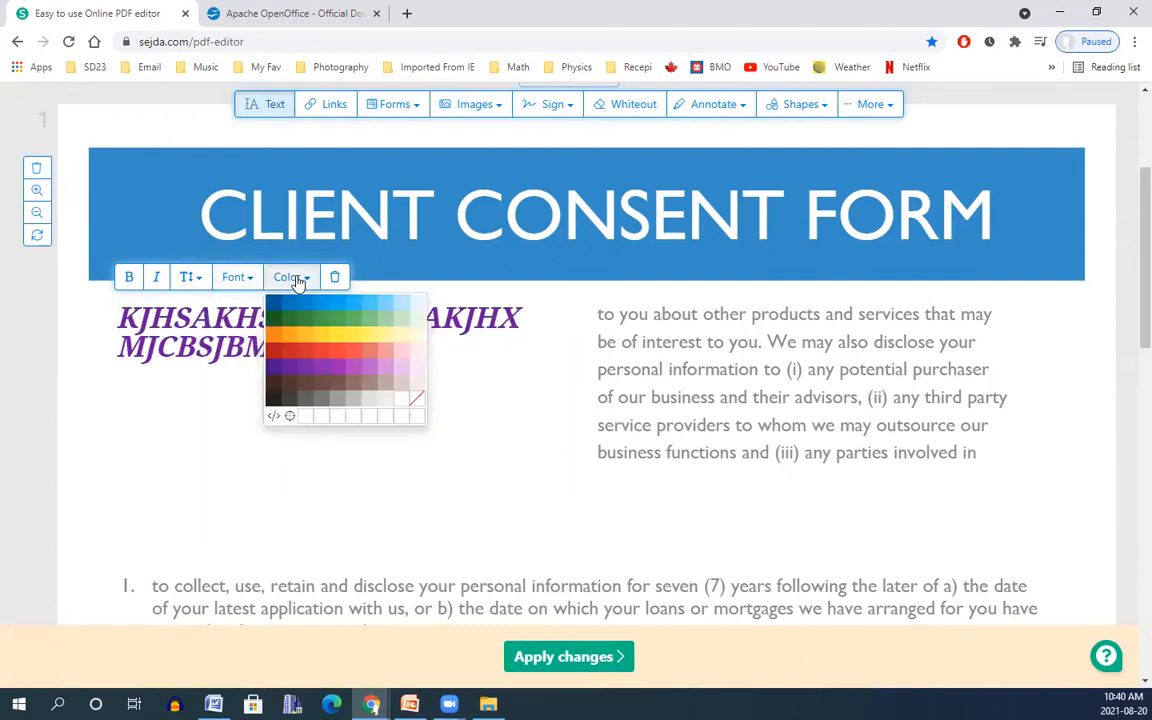
left_click(290, 350)
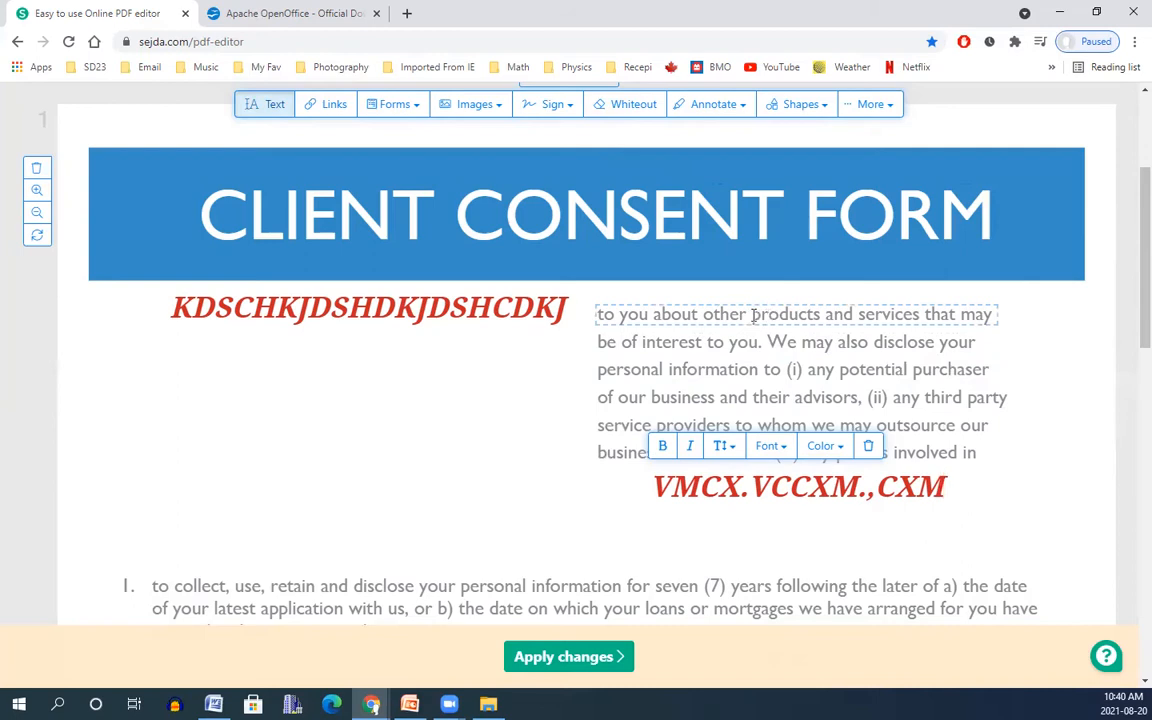
Replace 'products' in the right-column paragraph's first line with 'DJHDJHDJH'.
left_click(752, 316)
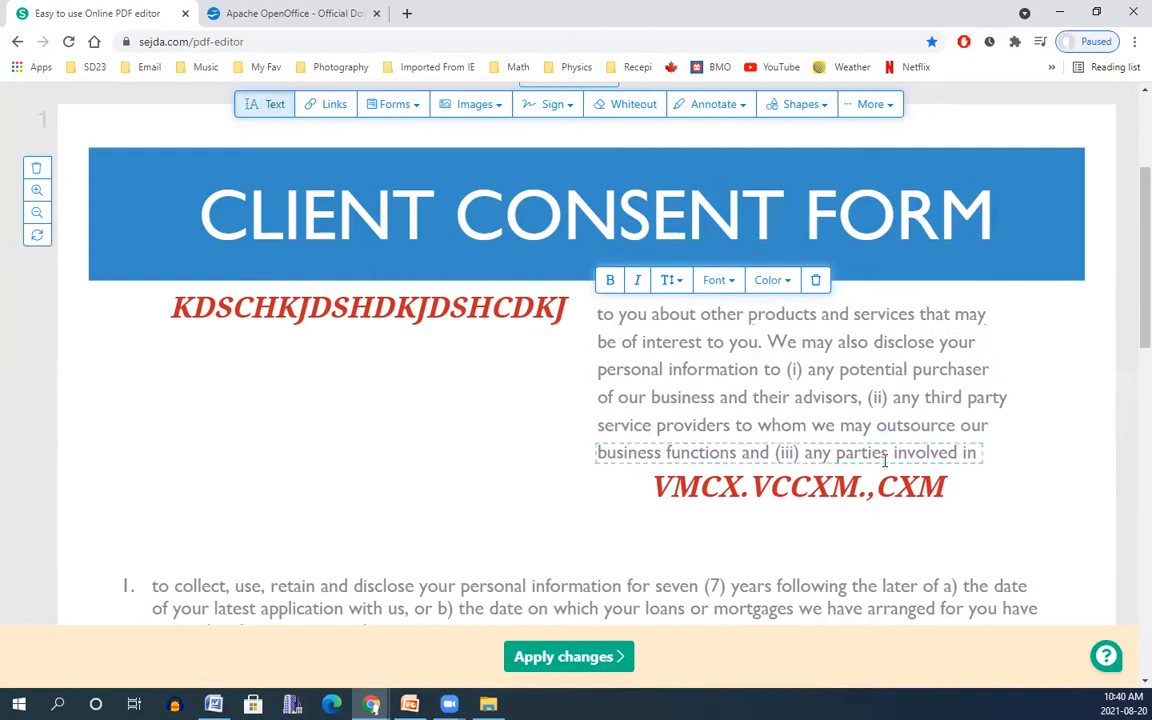
key("Delete")
key("Delete")
key("Delete")
key("Delete")
key("Delete")
key("Delete")
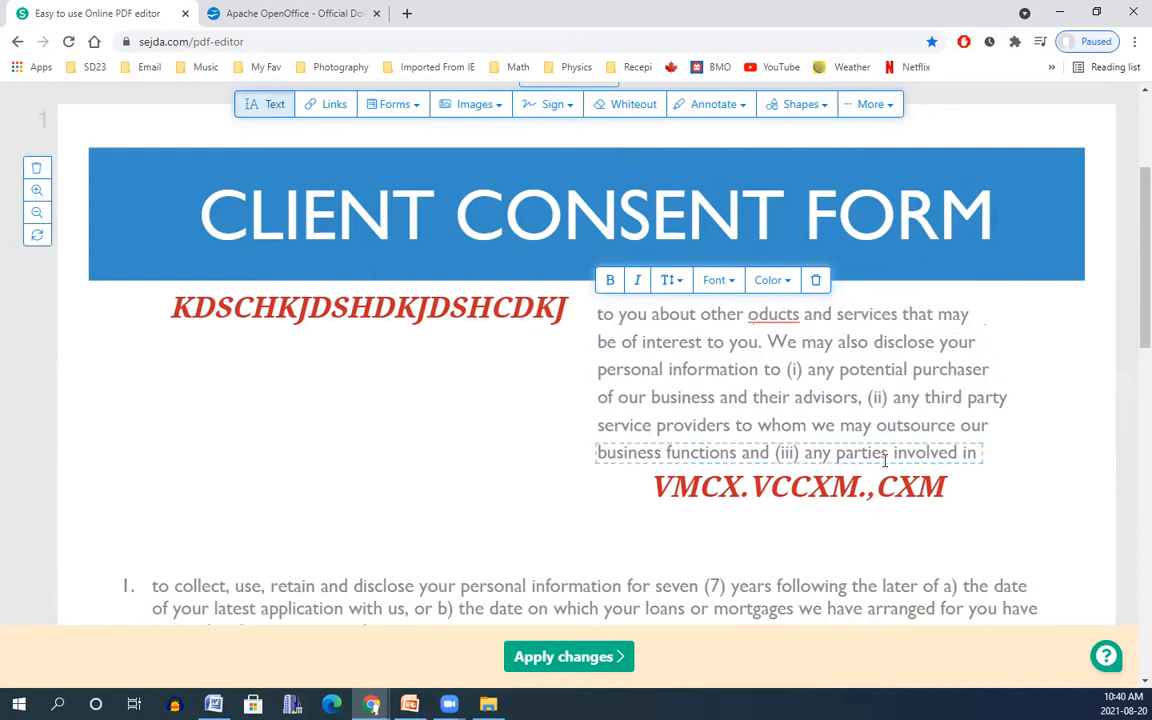
key("Delete")
key("Delete")
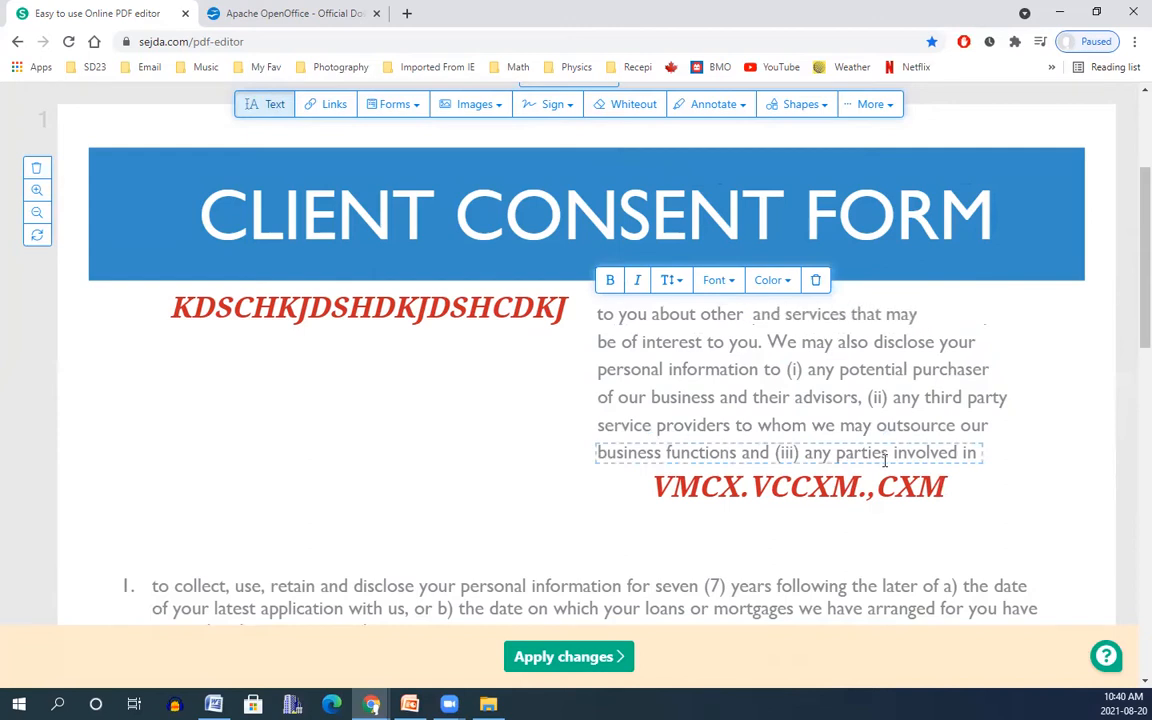
type("DJHDJHDJH")
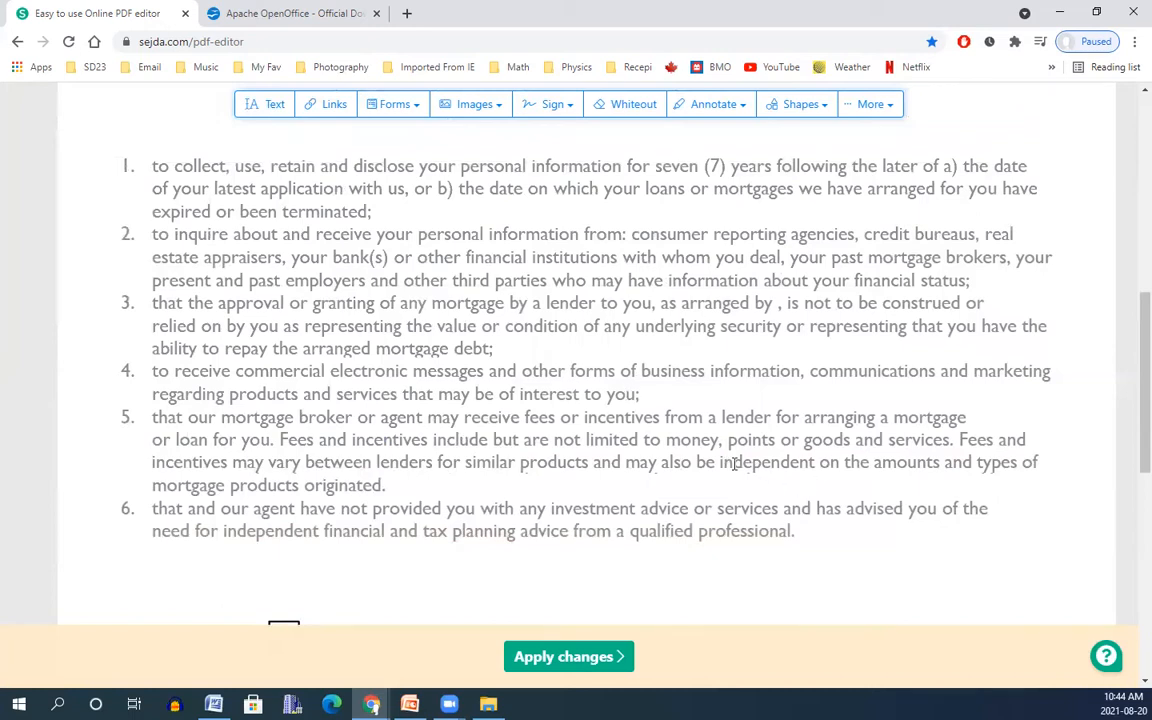
Set up Find & Replace to search 'independen' and replace it with 'dependent'.
left_click(880, 106)
left_click(822, 136)
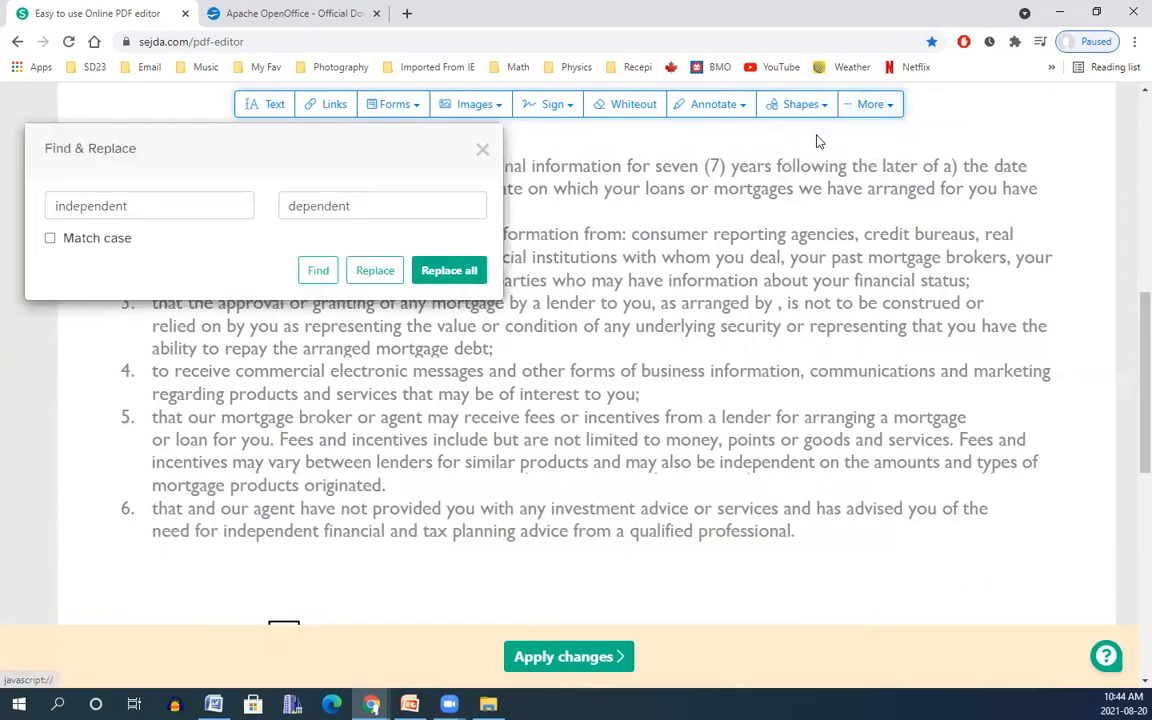
type("independen")
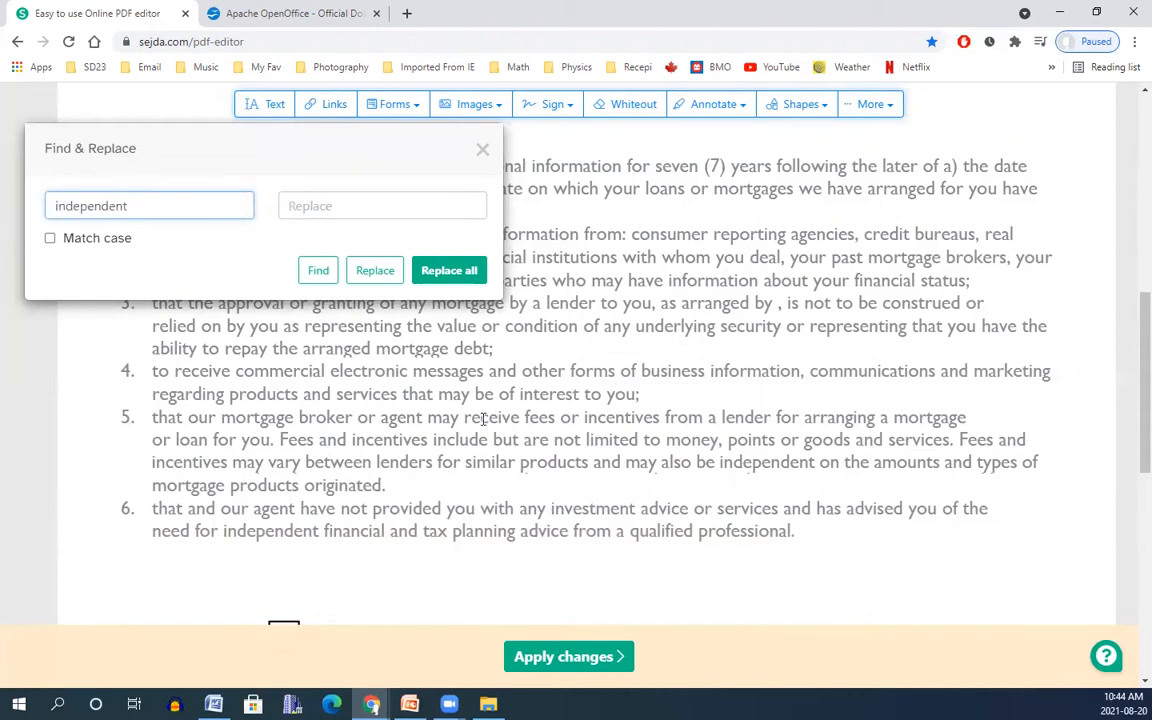
left_click(371, 205)
type("dependen")
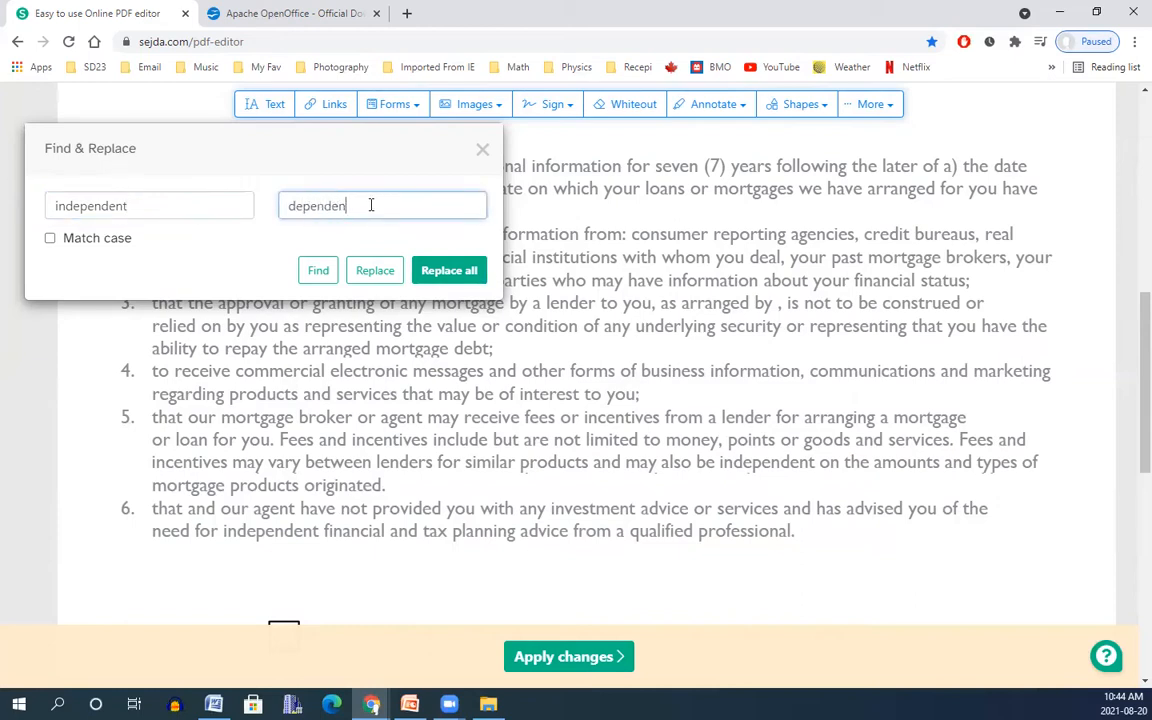
type("t")
Replace the matches in items 5 and 6, then replace all remaining ones.
left_click(317, 271)
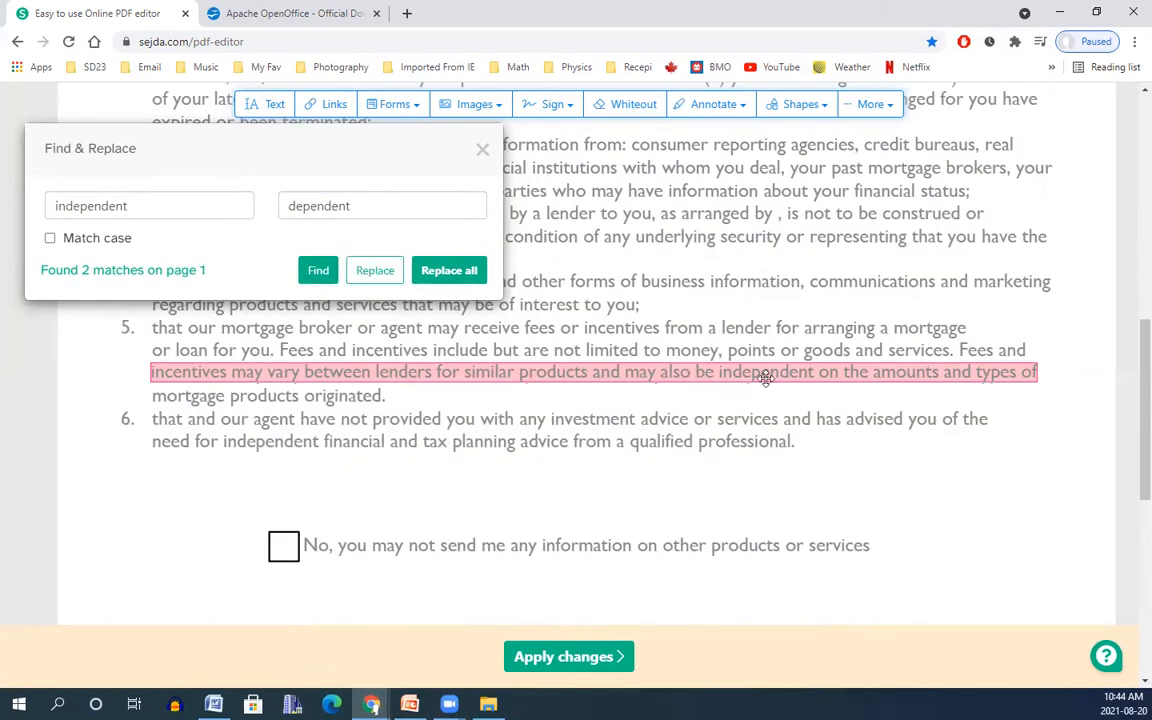
left_click(375, 270)
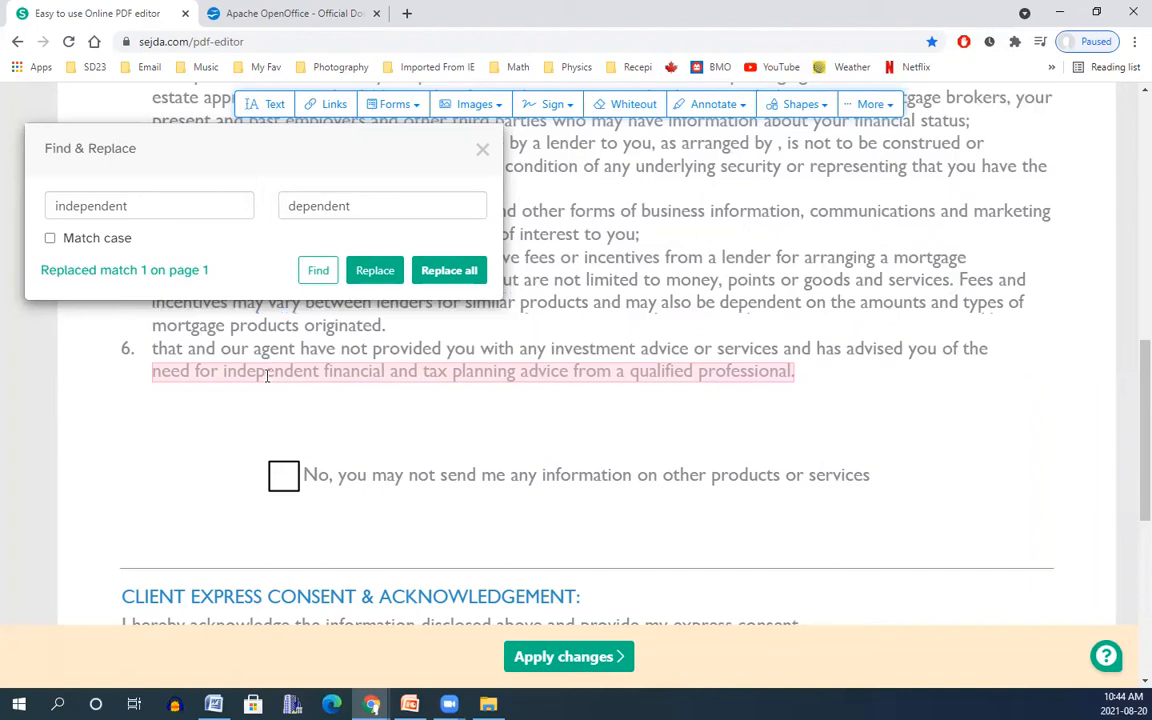
left_click(376, 271)
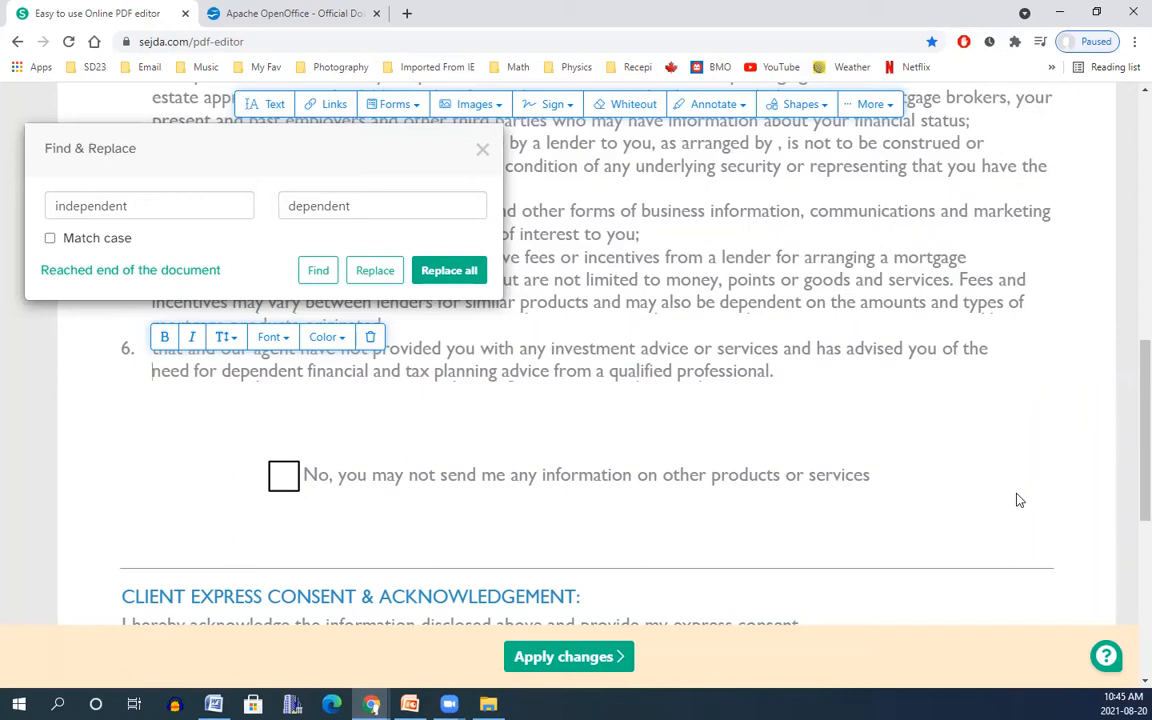
left_click(449, 270)
left_click_drag(1126, 437, 1128, 352)
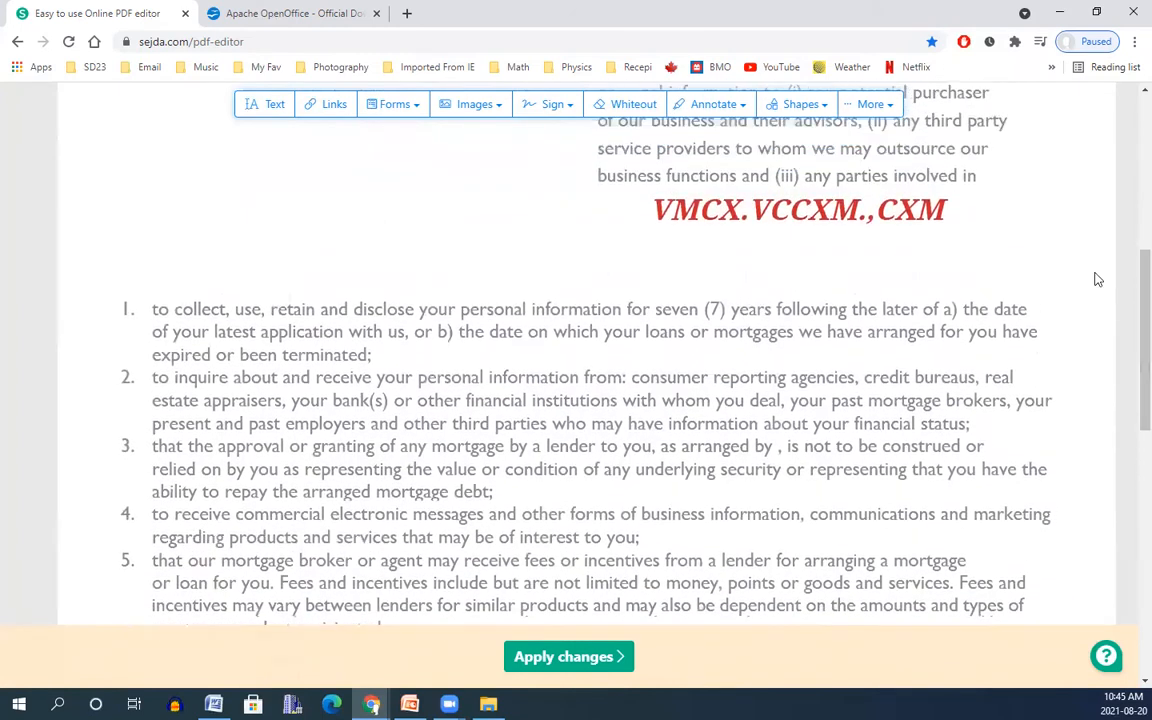
Undo the most recent text edit from the edit history, restoring 'independent' in item 6.
left_click(873, 105)
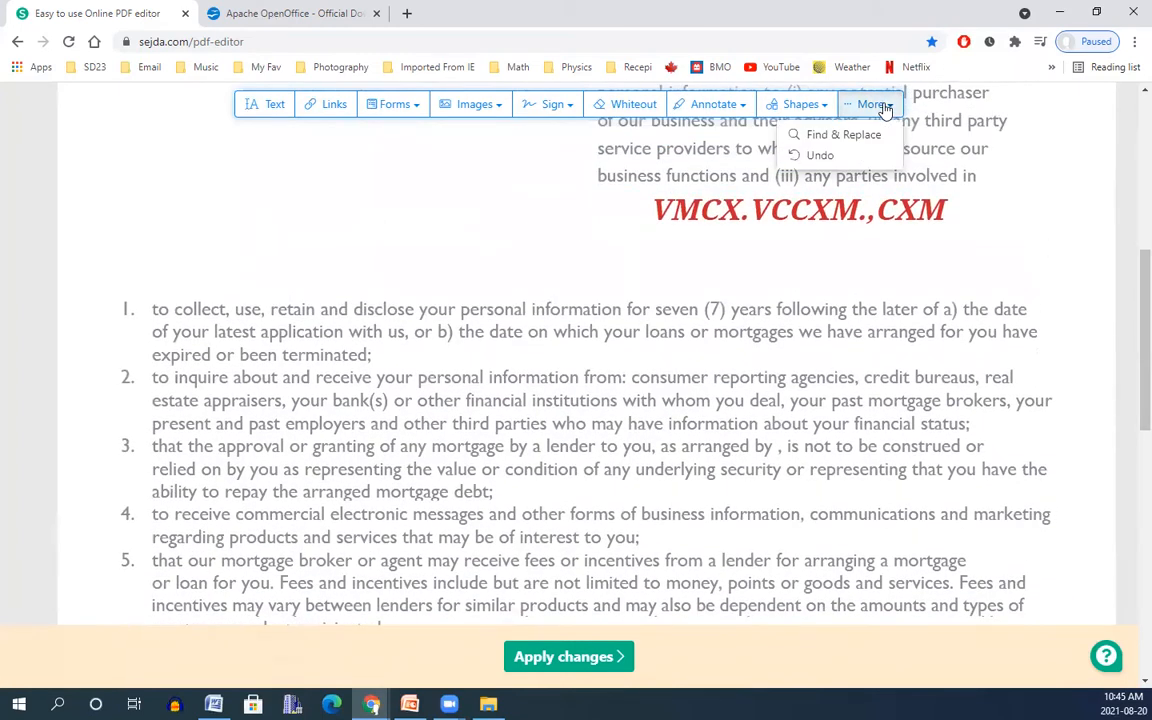
left_click(816, 155)
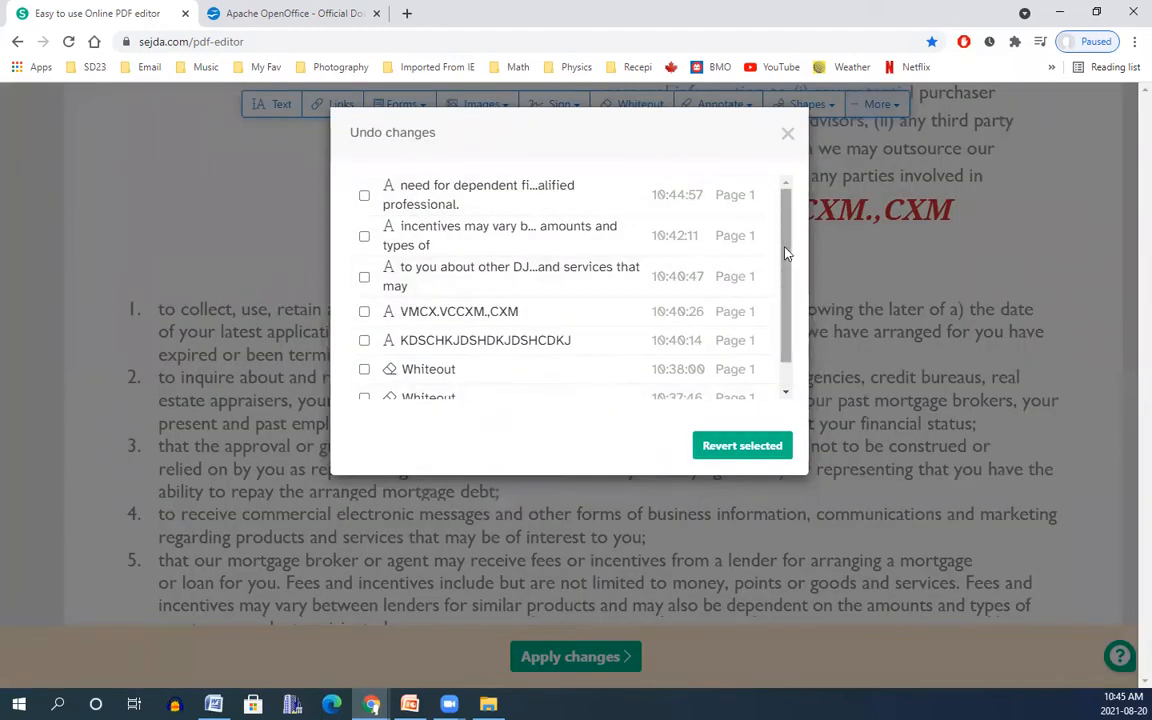
scroll(795, 298, "down", 1)
scroll(797, 290, "up", 1)
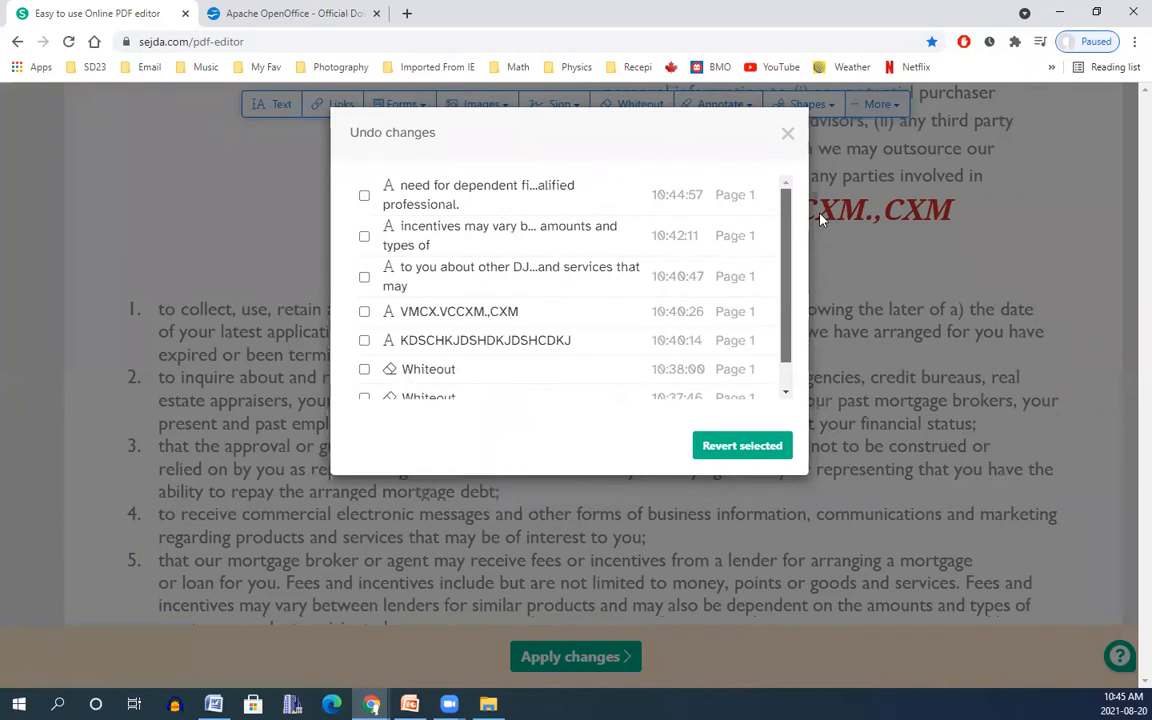
scroll(800, 272, "down", 1)
scroll(800, 200, "up", 1)
scroll(797, 200, "down", 1)
scroll(800, 290, "up", 1)
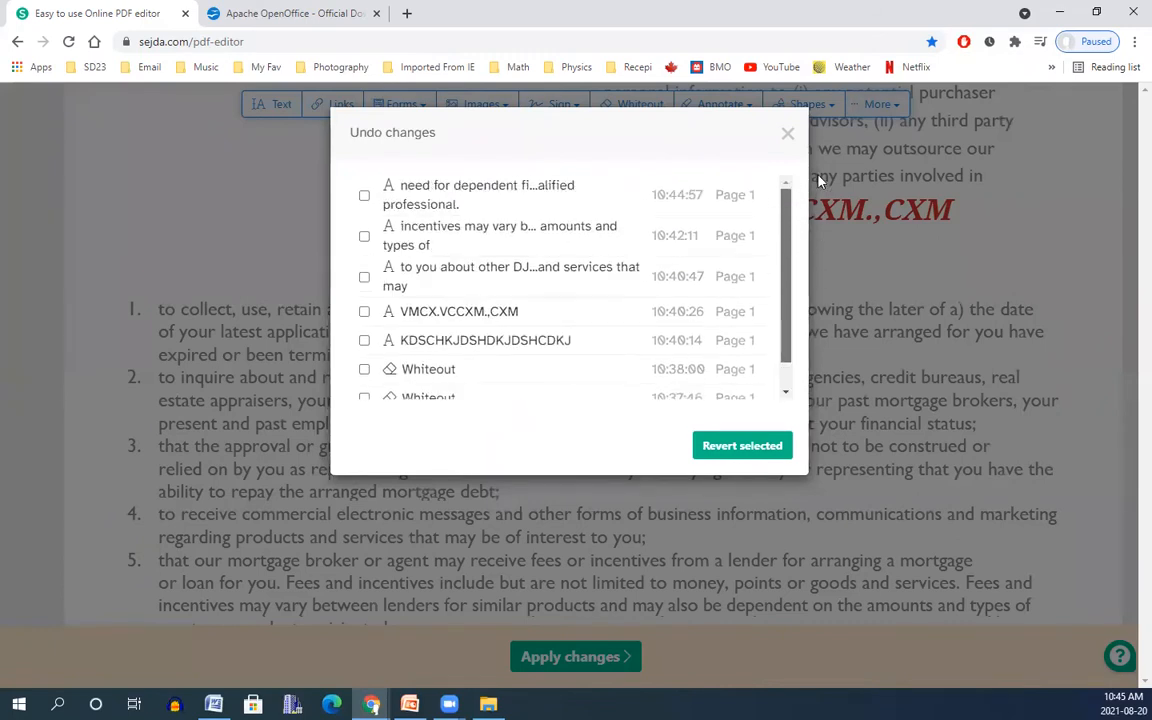
left_click(364, 197)
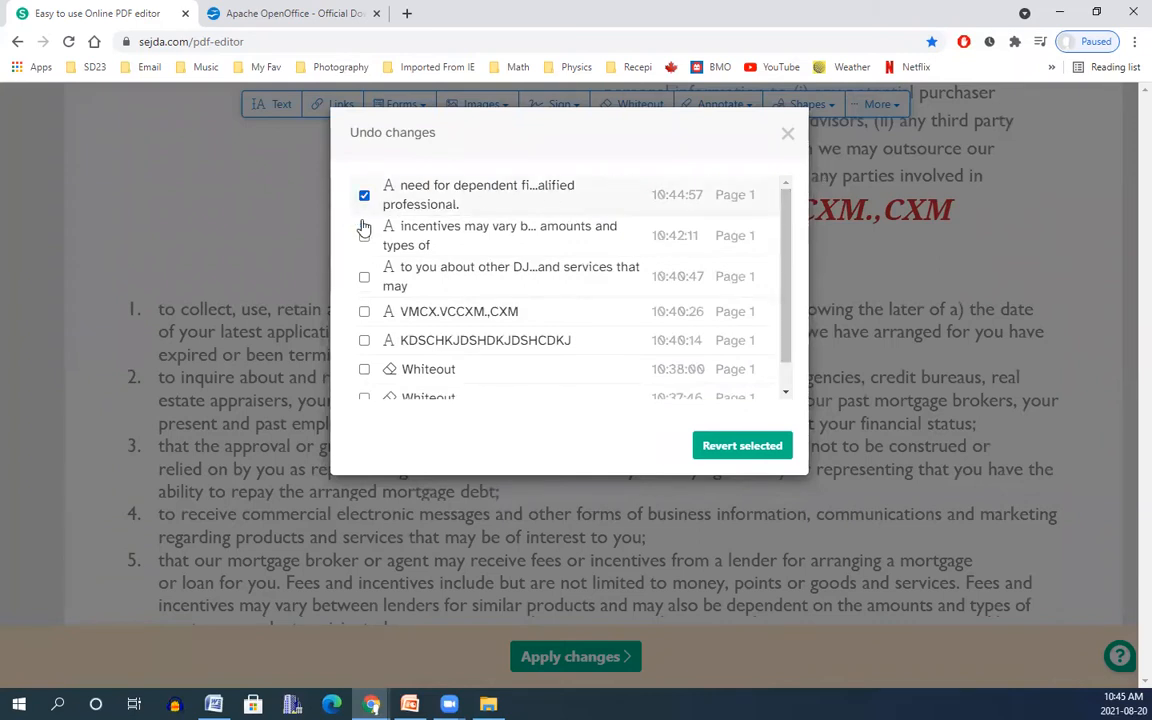
left_click(745, 446)
scroll(742, 456, "down", 2)
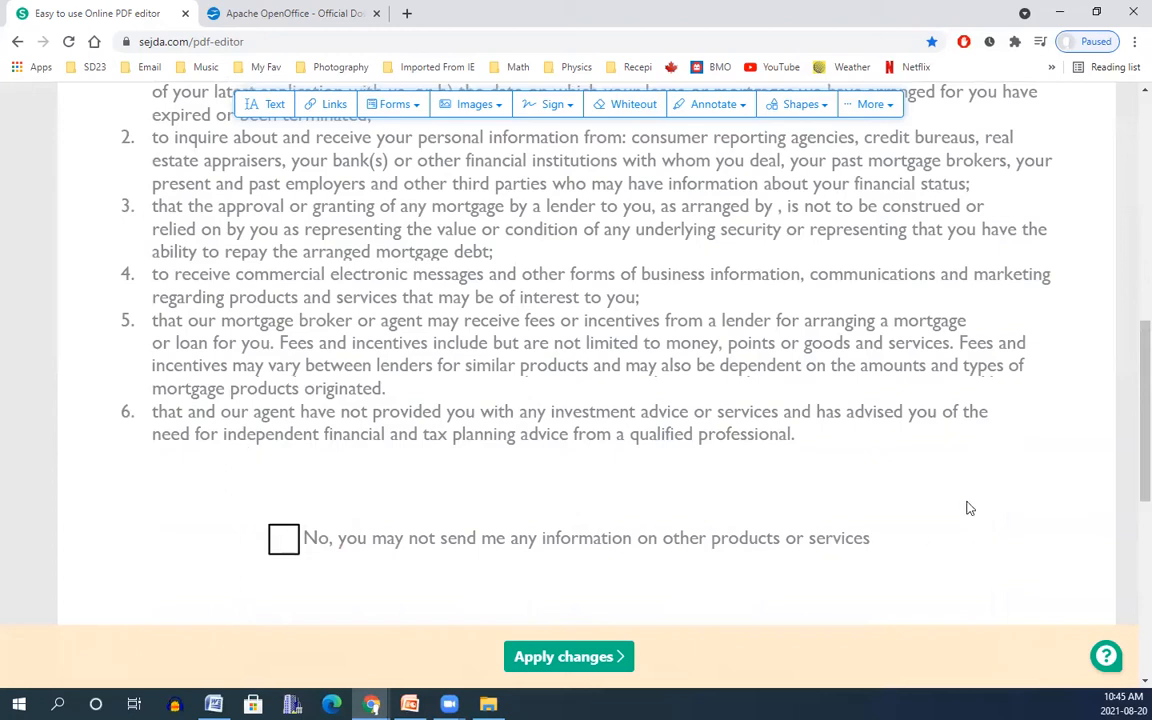
left_click_drag(1129, 432, 1126, 256)
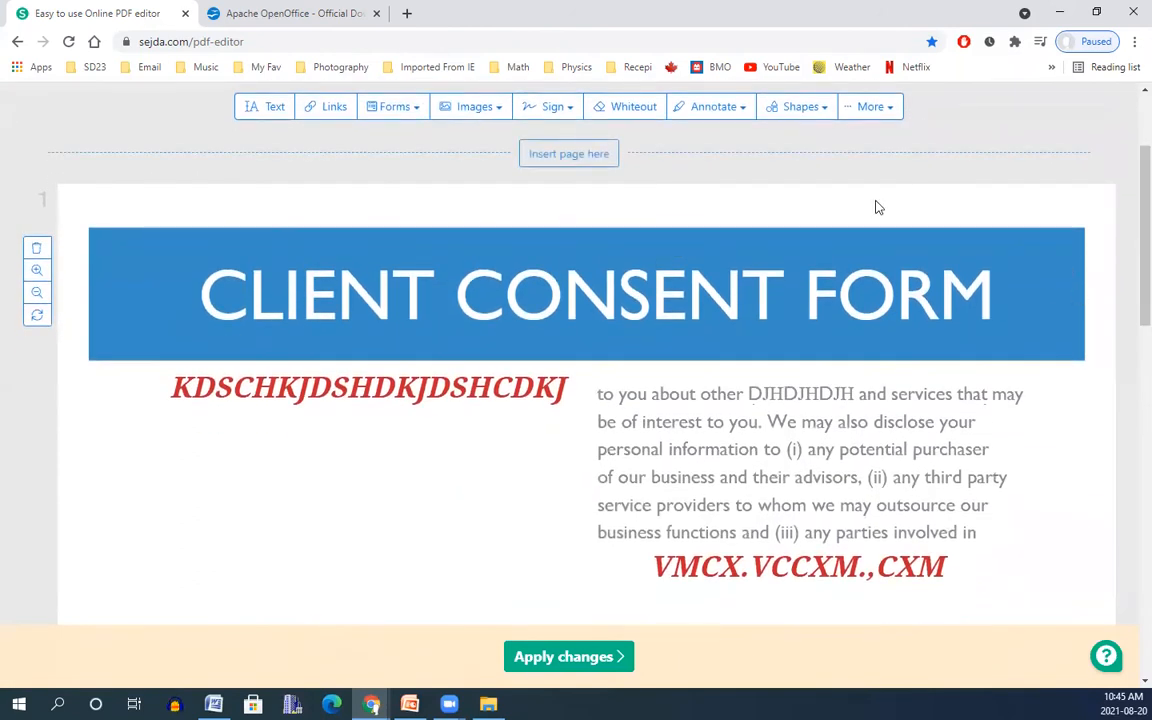
Draw an ellipse over the blue CLIENT CONSENT FORM header.
left_click(818, 112)
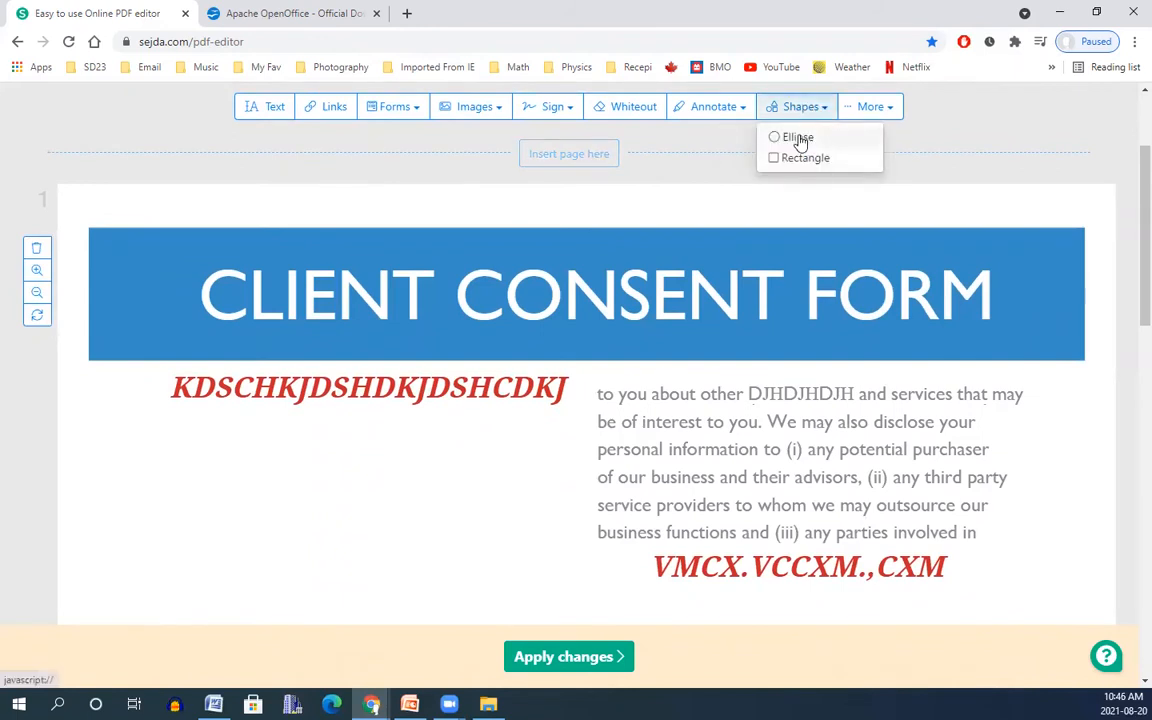
left_click(798, 139)
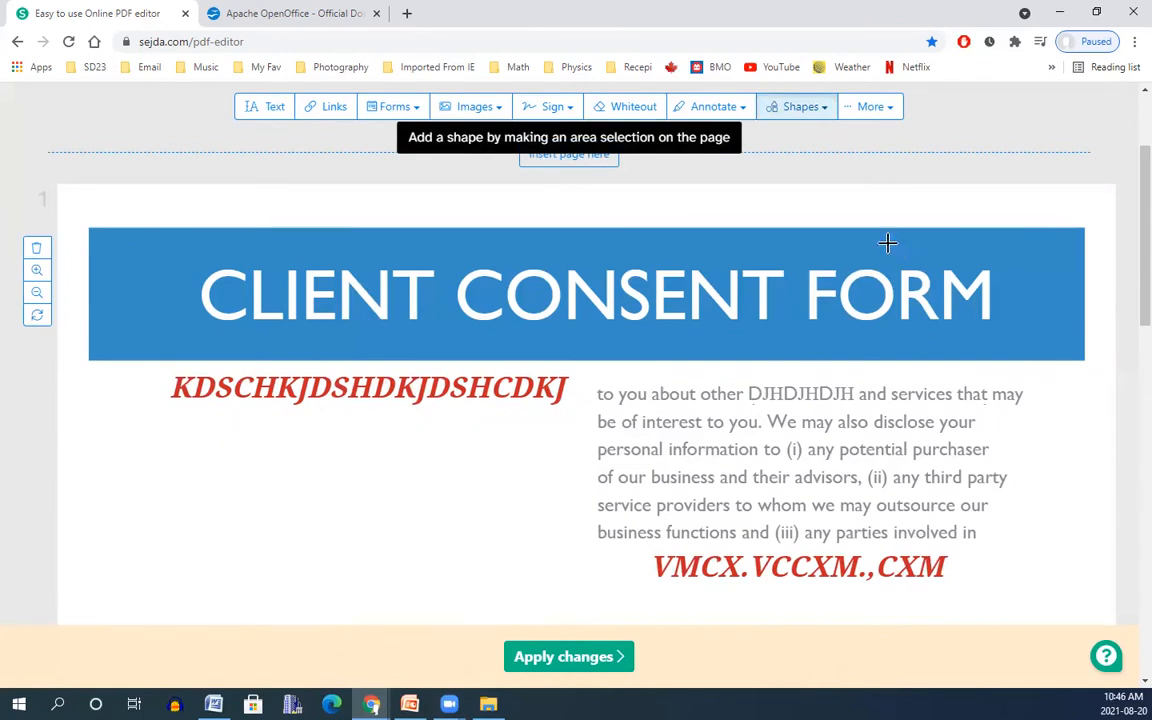
mouse_move(851, 211)
left_mouse_down()
mouse_move(913, 195)
mouse_move(899, 190)
left_mouse_up()
scroll(951, 400, "down", 2)
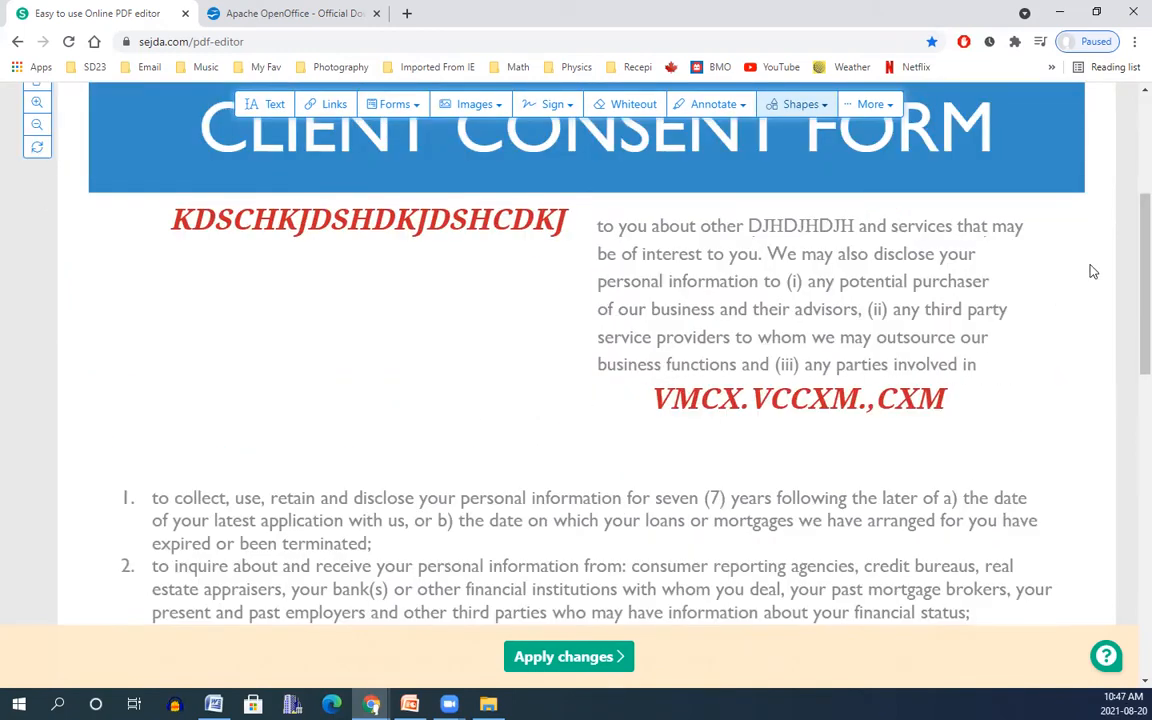
Highlight 'business functions' in the right-column paragraph in red.
left_click(728, 106)
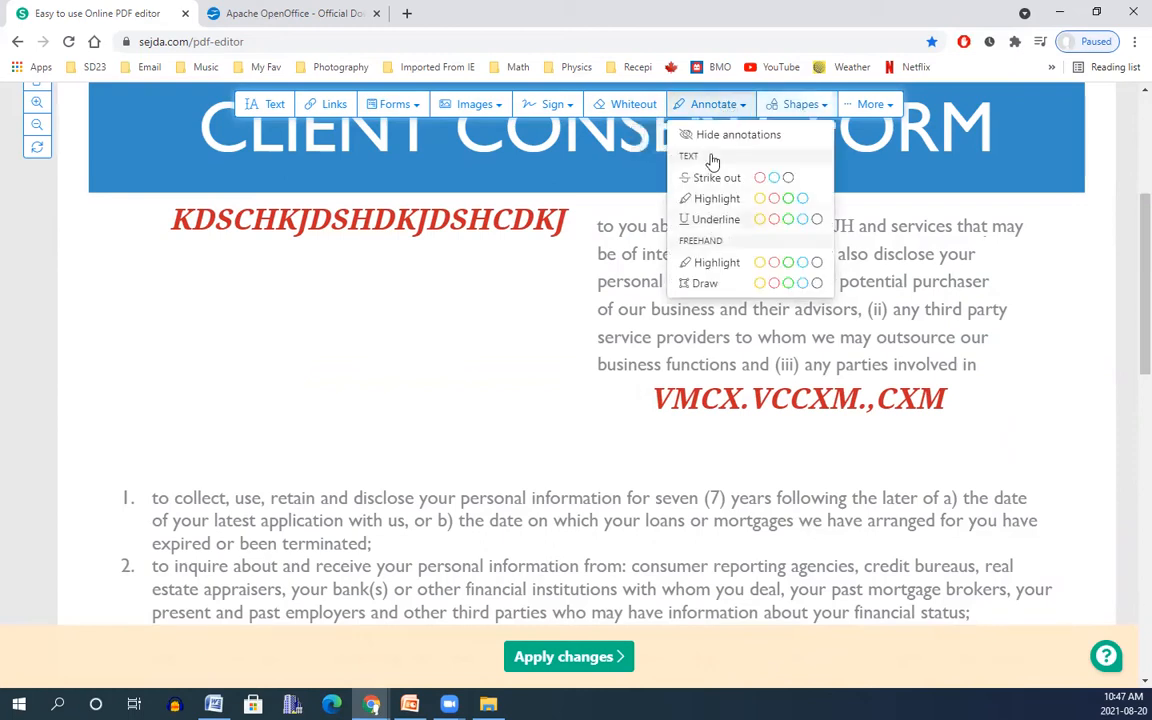
left_click(774, 199)
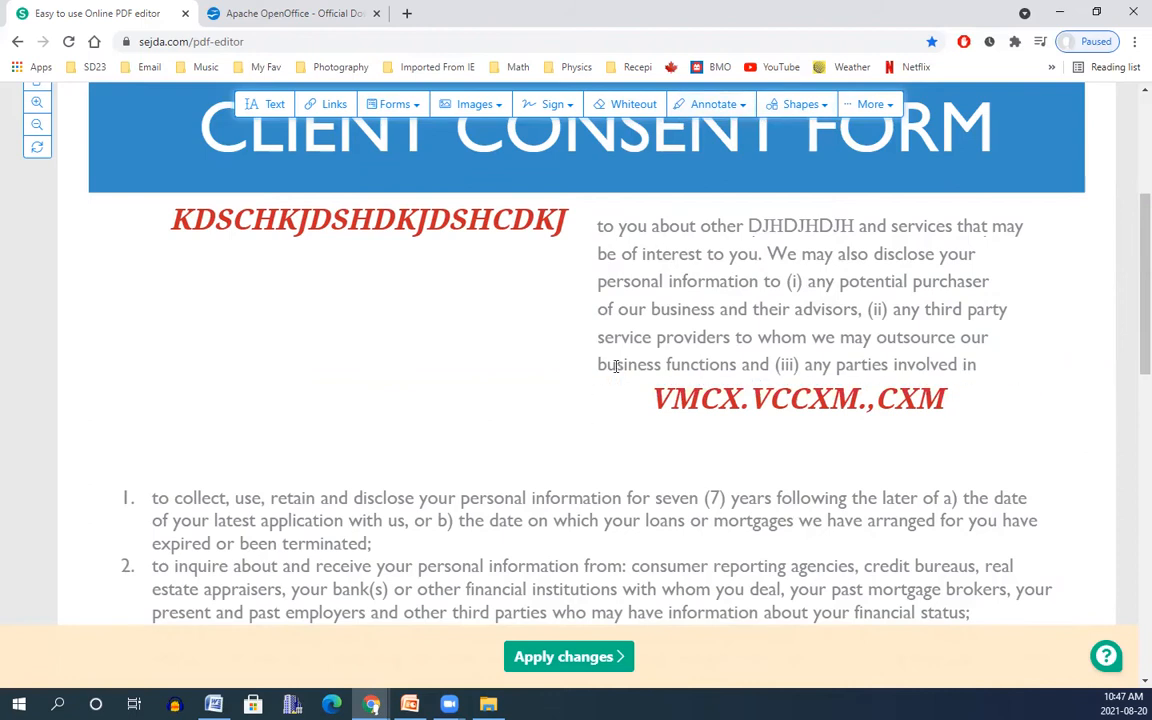
left_click_drag(600, 366, 737, 367)
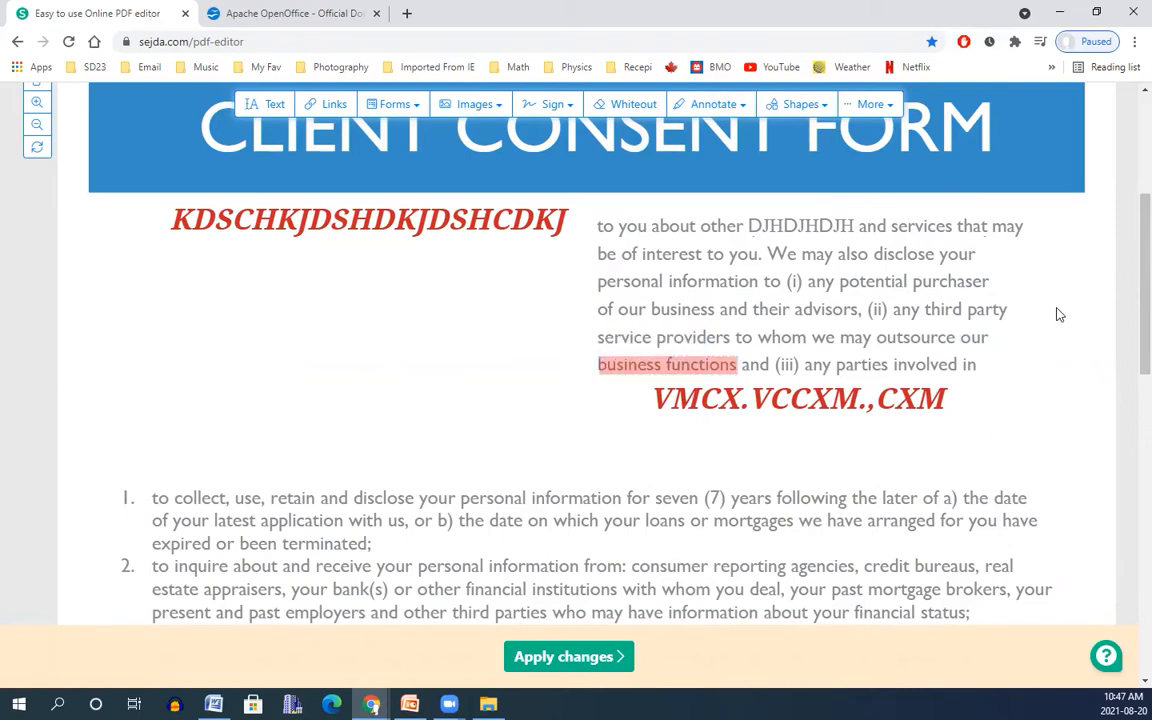
scroll(753, 413, "down", 15)
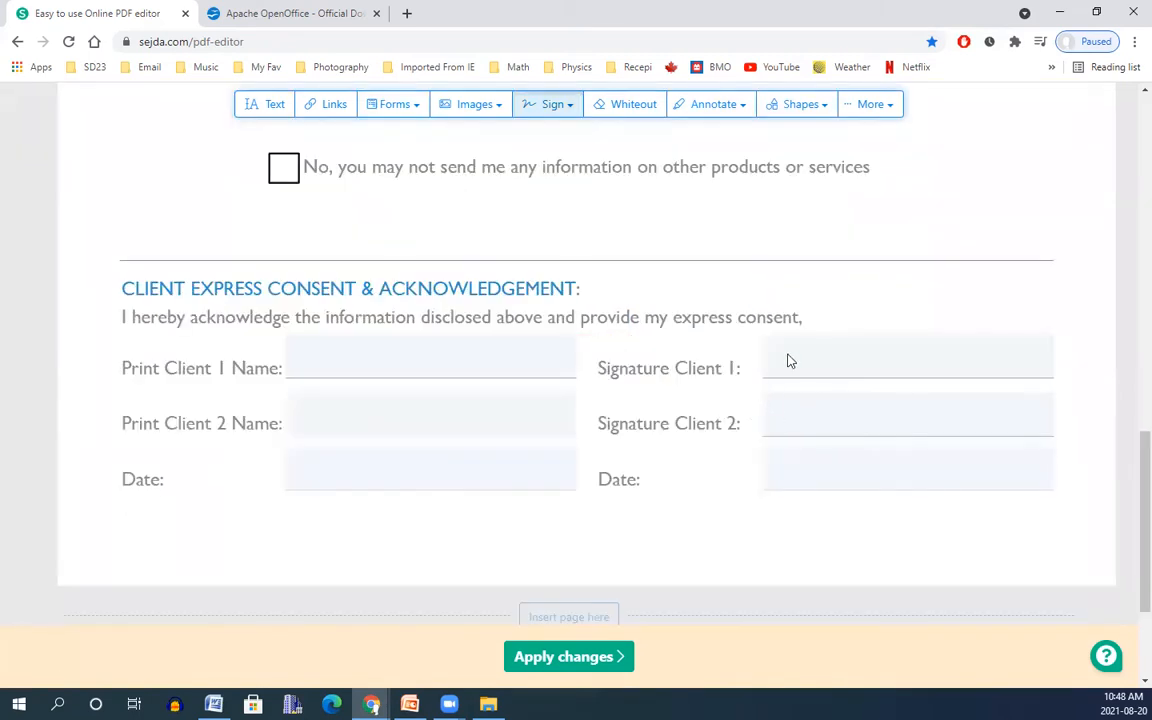
Create a typed signature of the client's name and place it beside Signature Client 1.
left_click(555, 105)
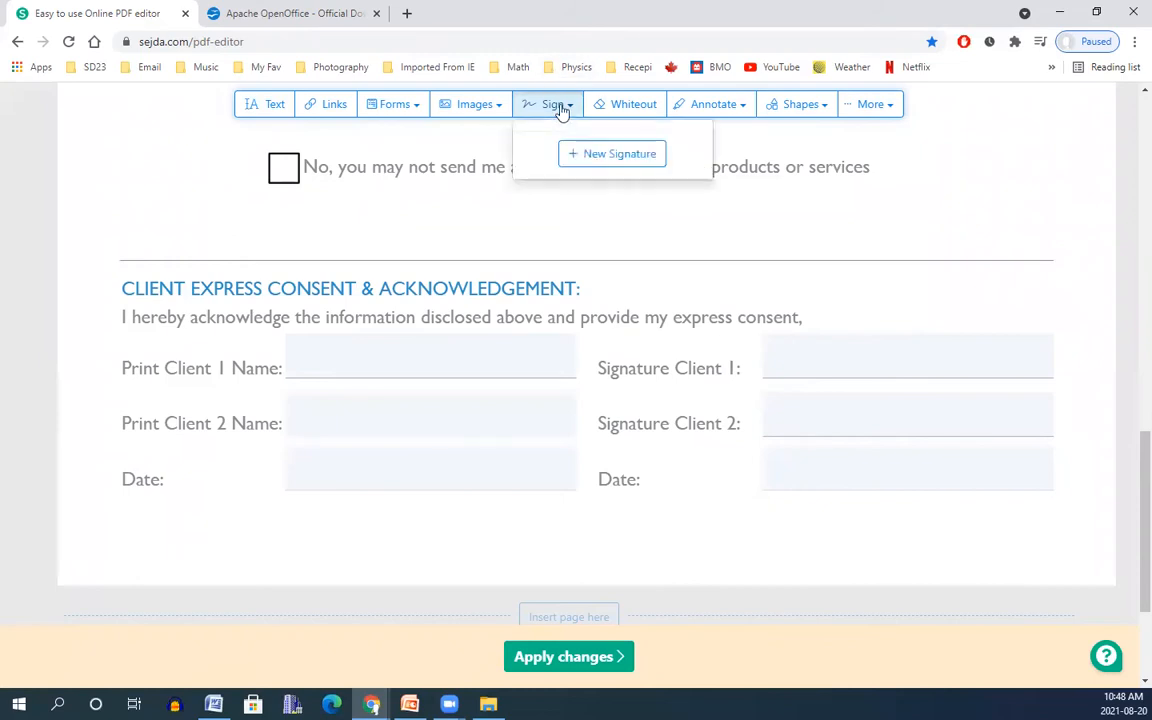
left_click(617, 155)
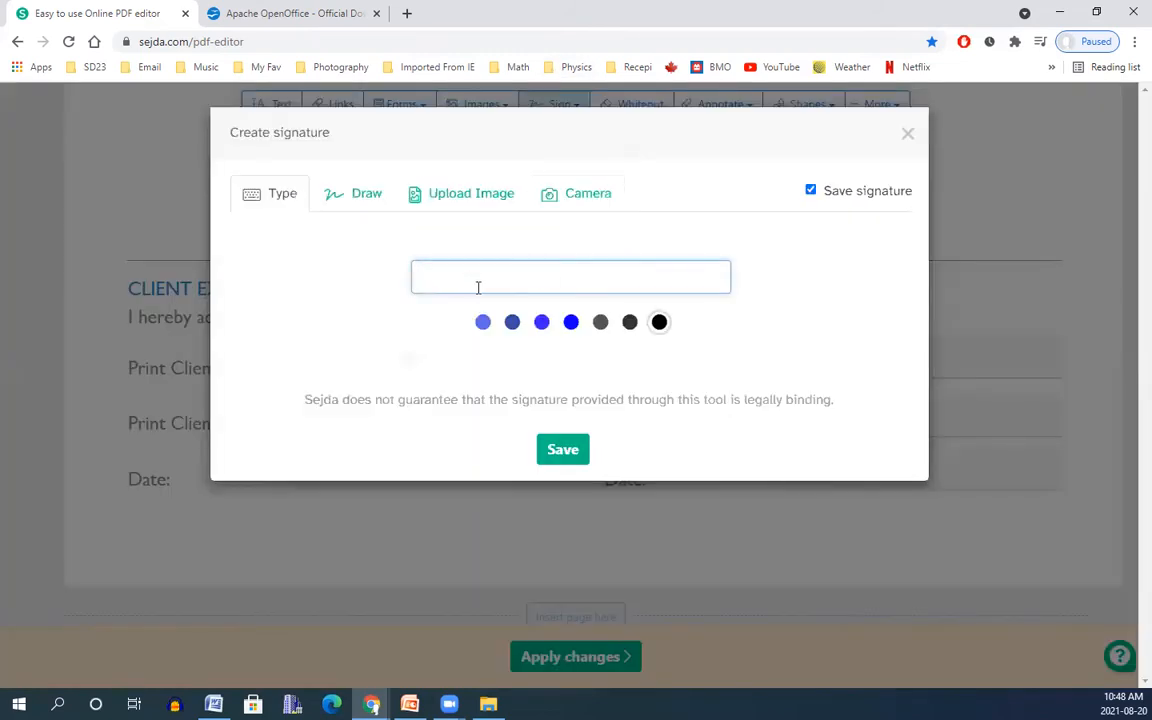
left_click(562, 600)
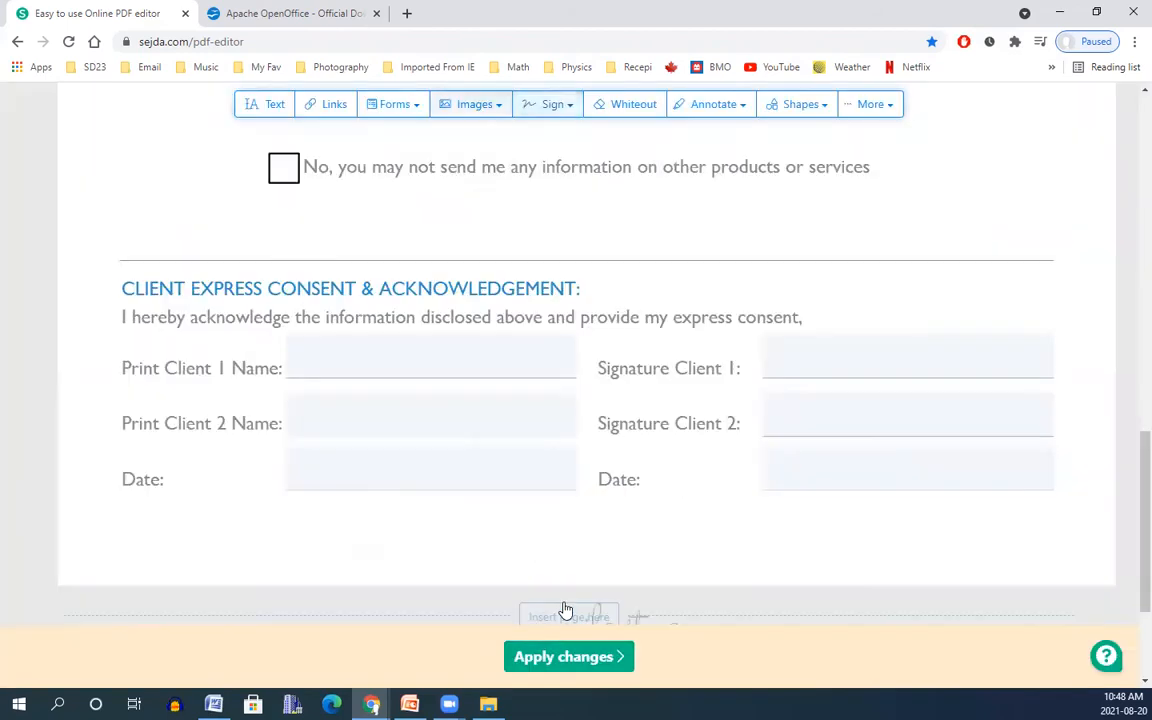
left_click(820, 345)
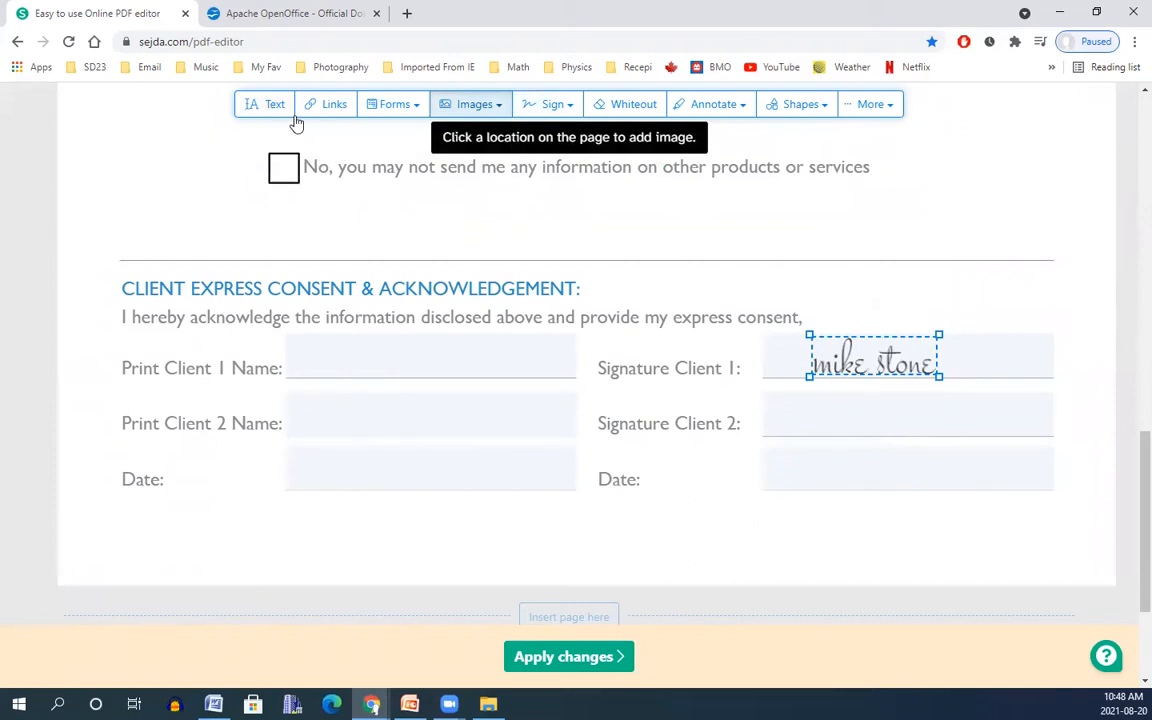
left_click(265, 101)
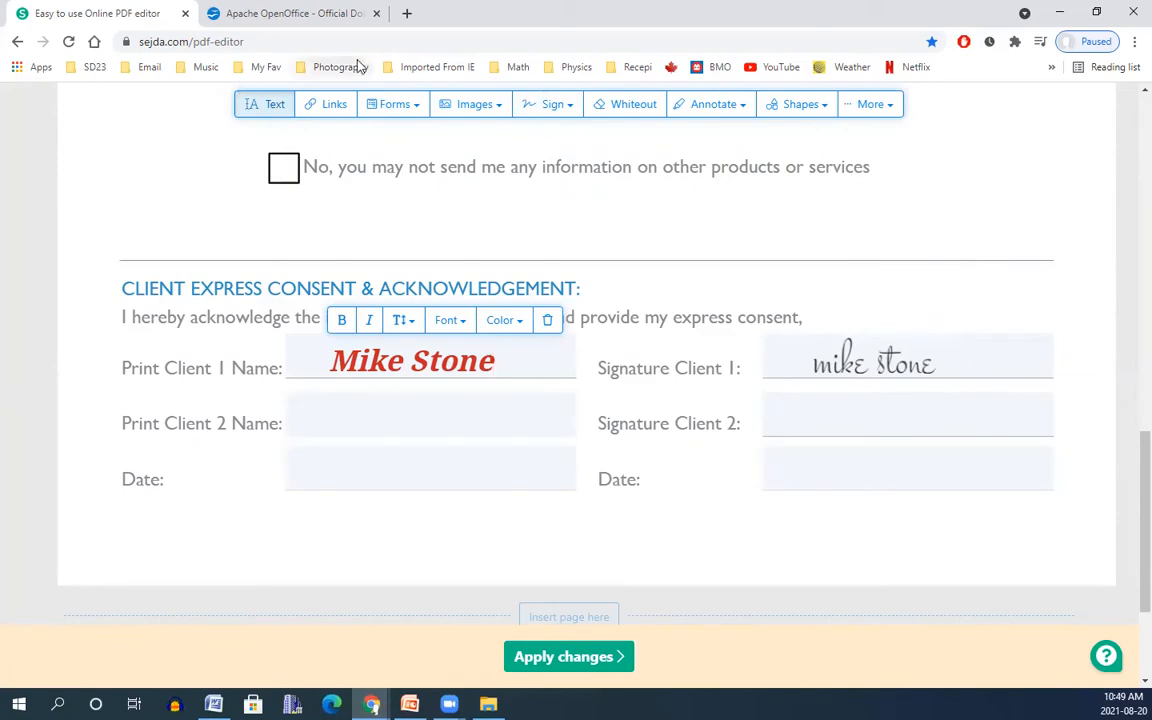
Delete the saved signature image, then place the upgrade image, resized, on the Signature Client 2 line.
left_click(491, 111)
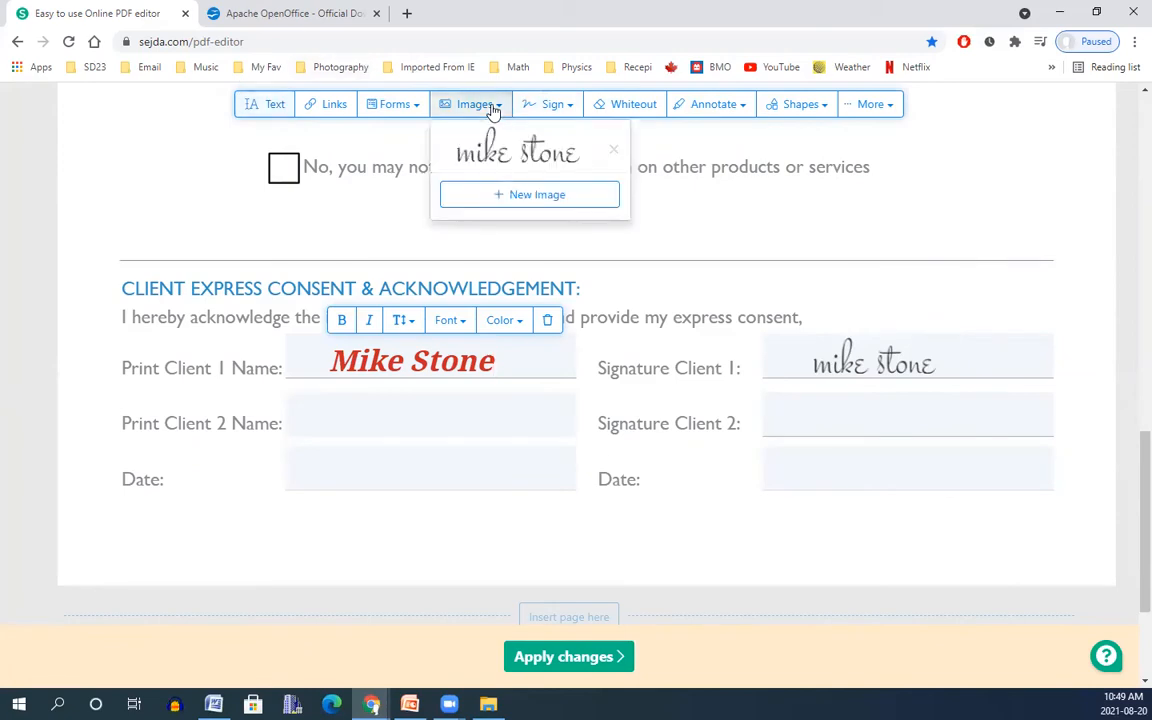
left_click(611, 151)
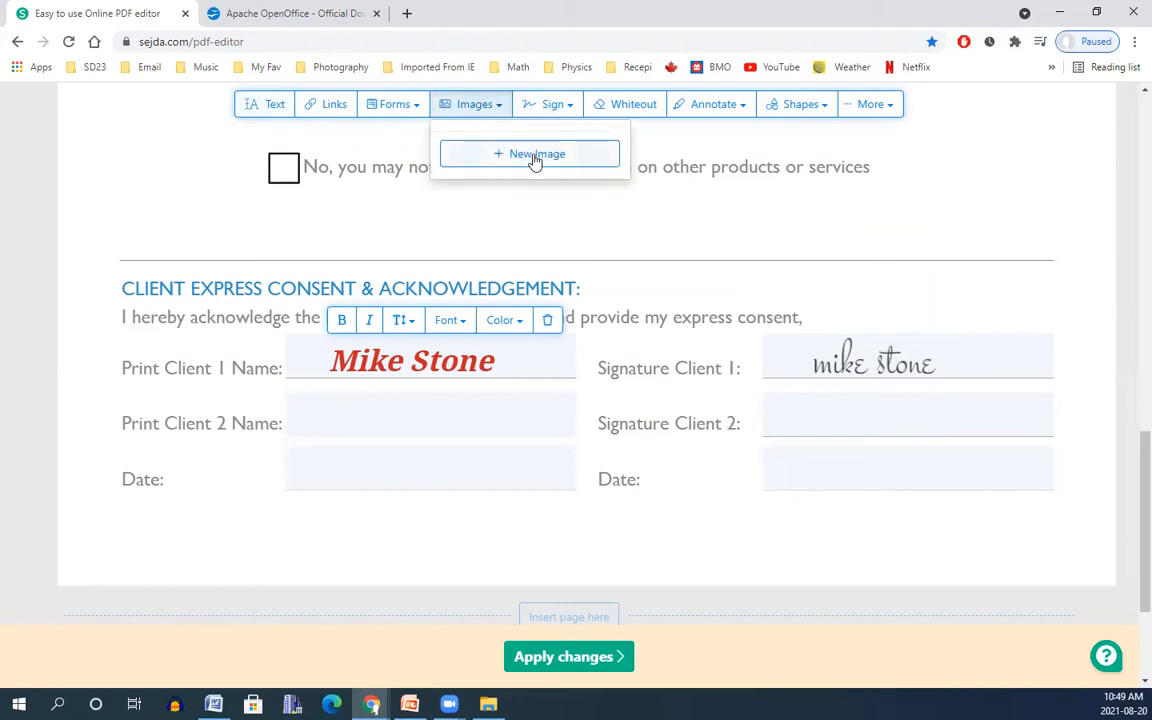
left_click(534, 160)
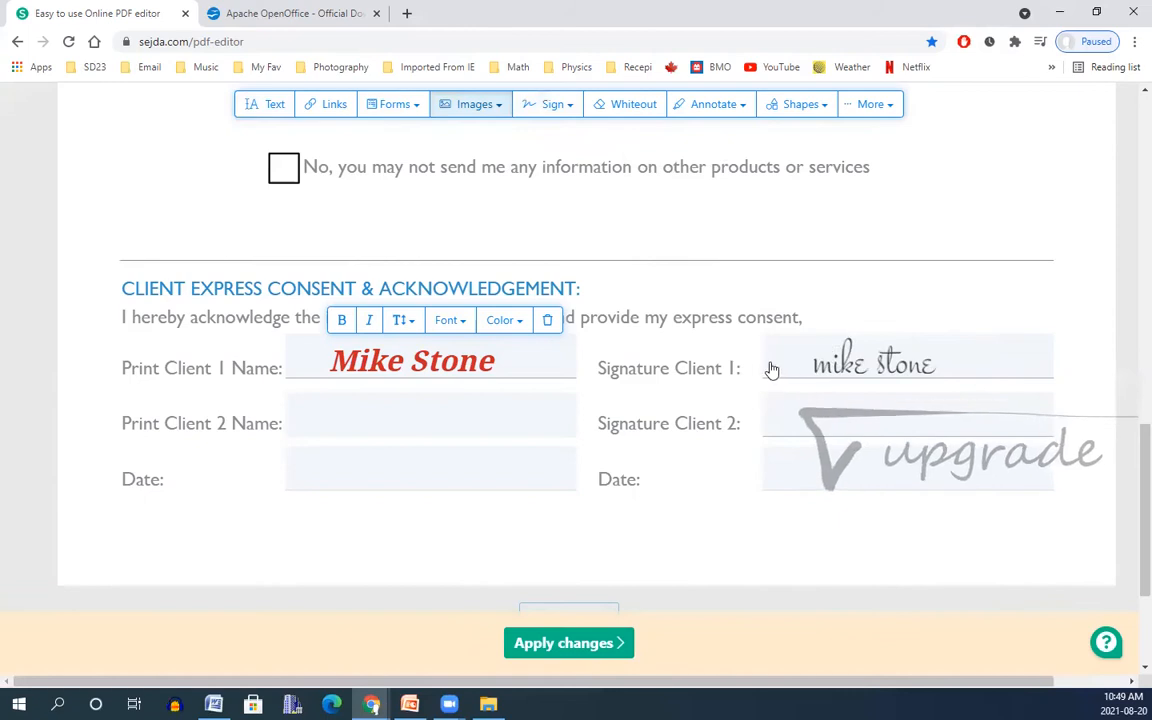
left_click(562, 362)
left_click_drag(555, 521, 818, 426)
mouse_move(958, 366)
left_mouse_down()
mouse_move(957, 396)
mouse_move(933, 388)
left_mouse_up()
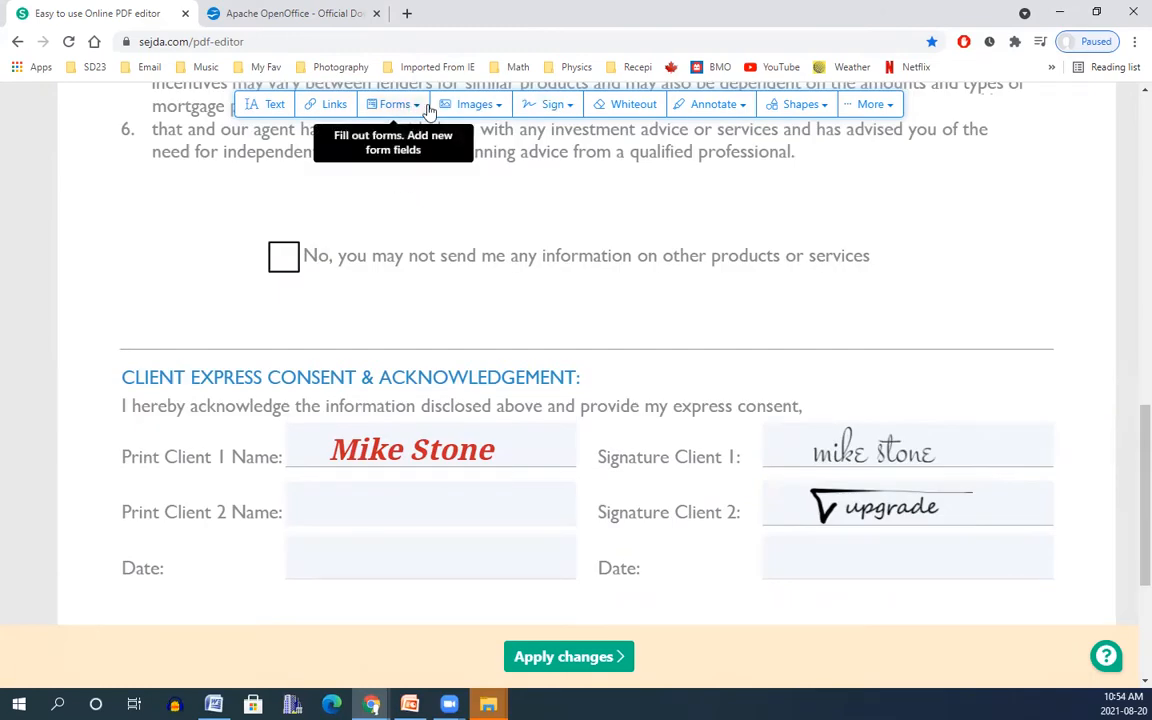
Put an X mark in the No checkbox.
left_click(410, 106)
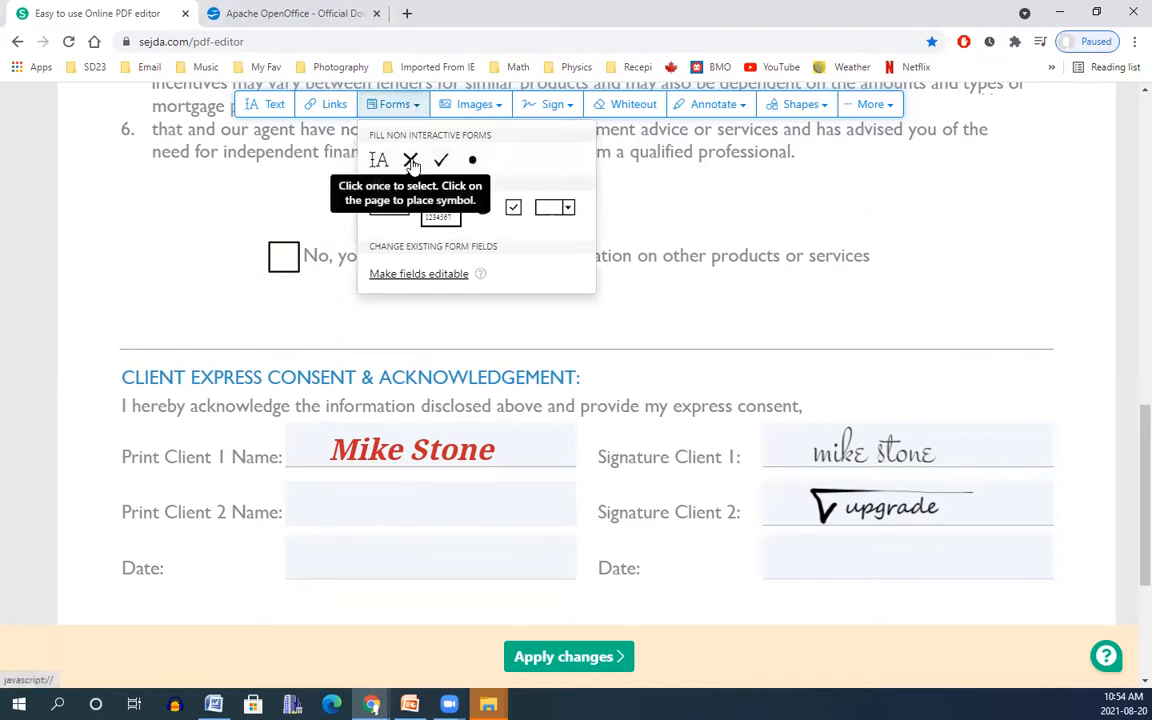
left_click(411, 162)
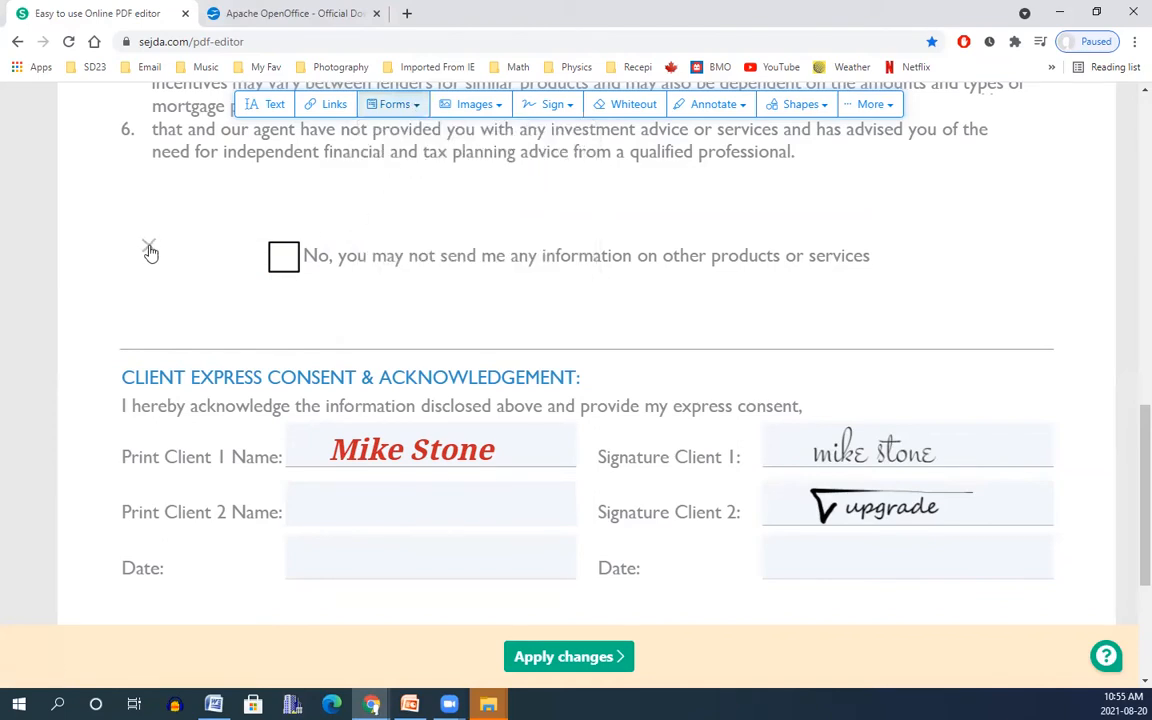
left_click(283, 258)
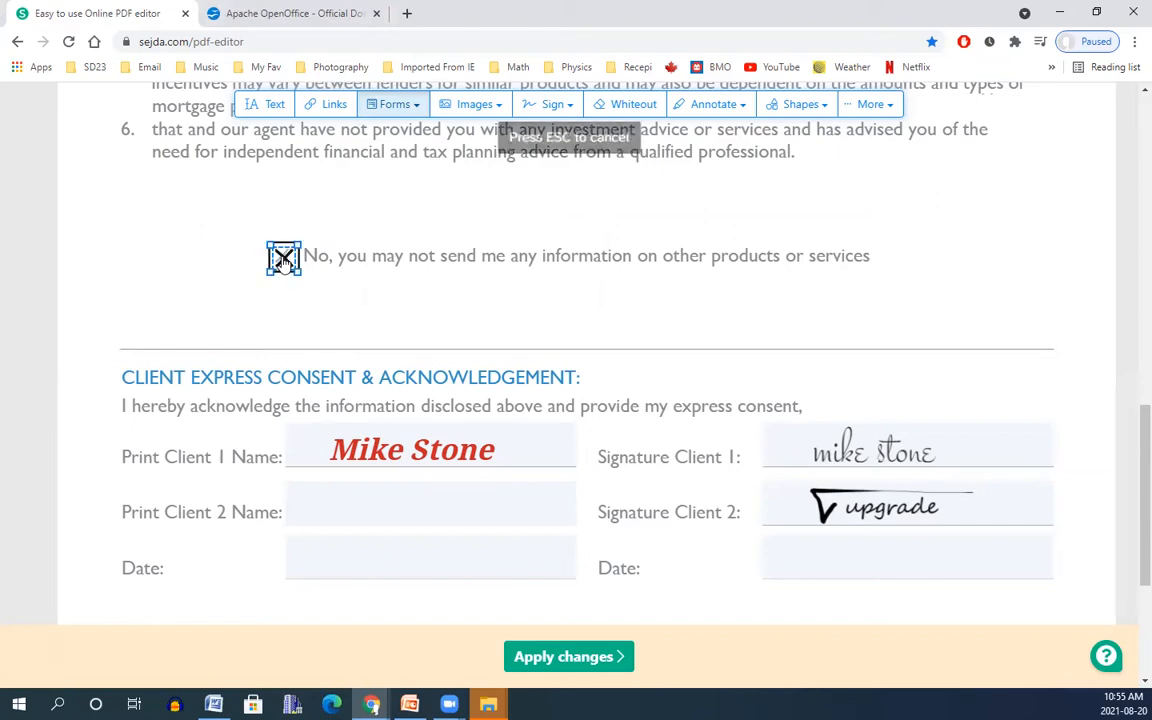
Add a single-line text field above the checkbox line containing 'weweewewewqwqe'.
left_click(414, 106)
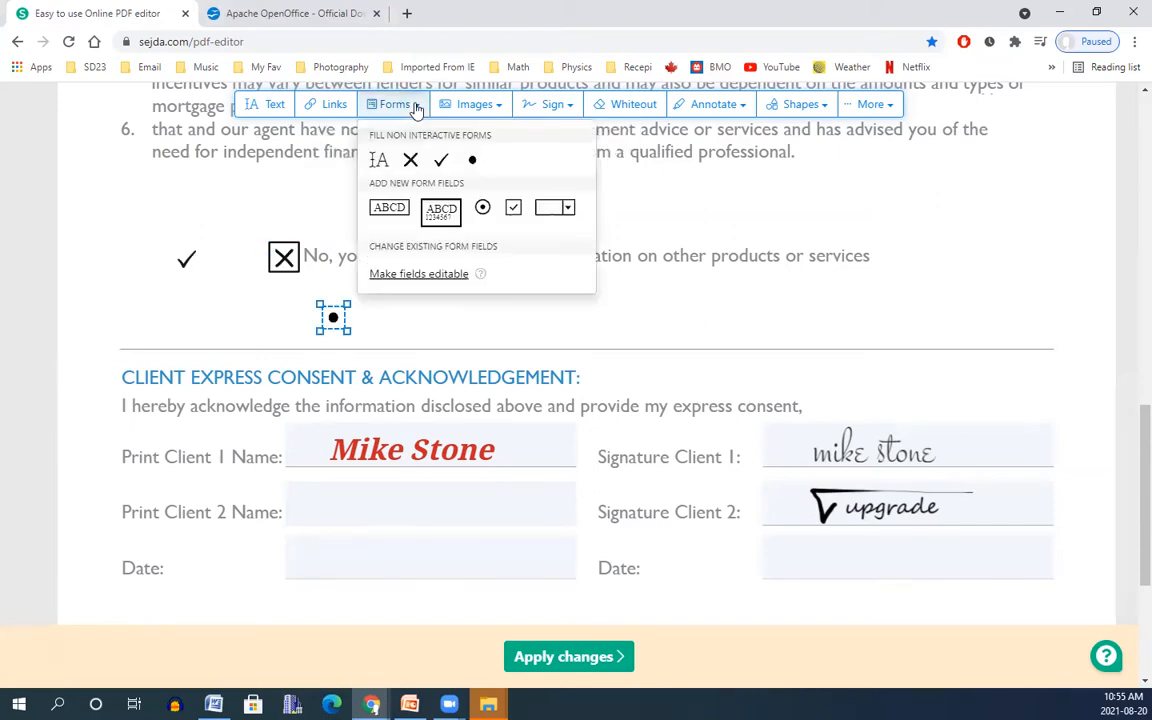
left_click(387, 210)
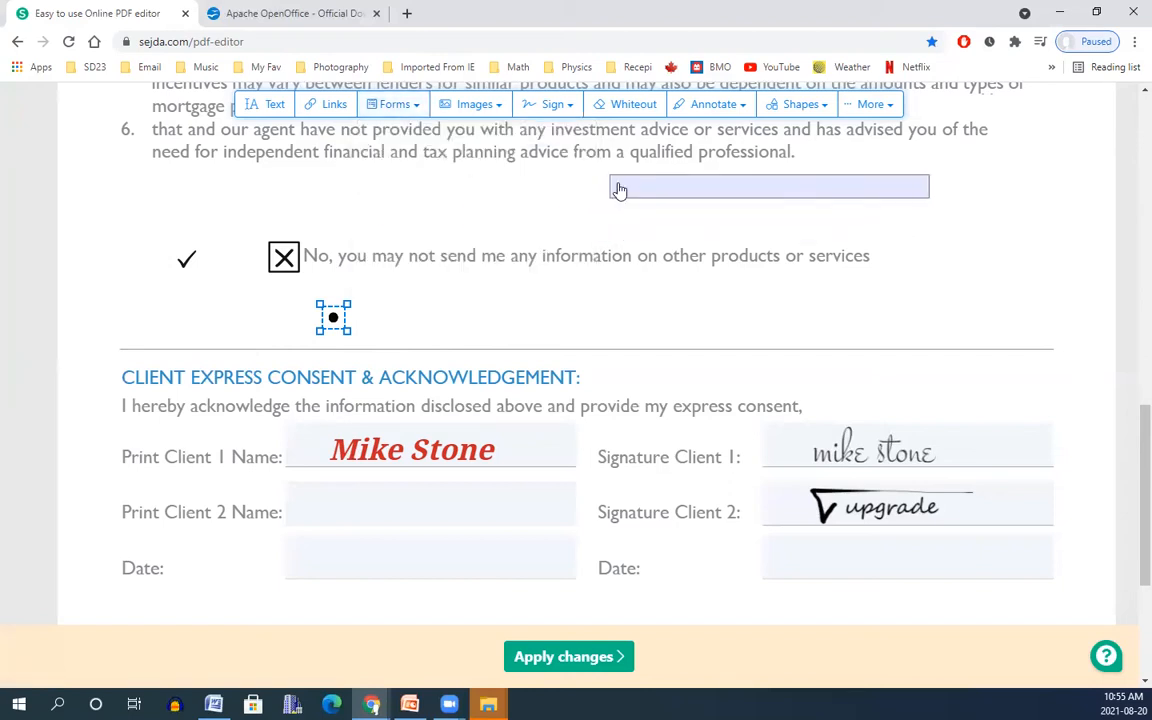
left_click(695, 200)
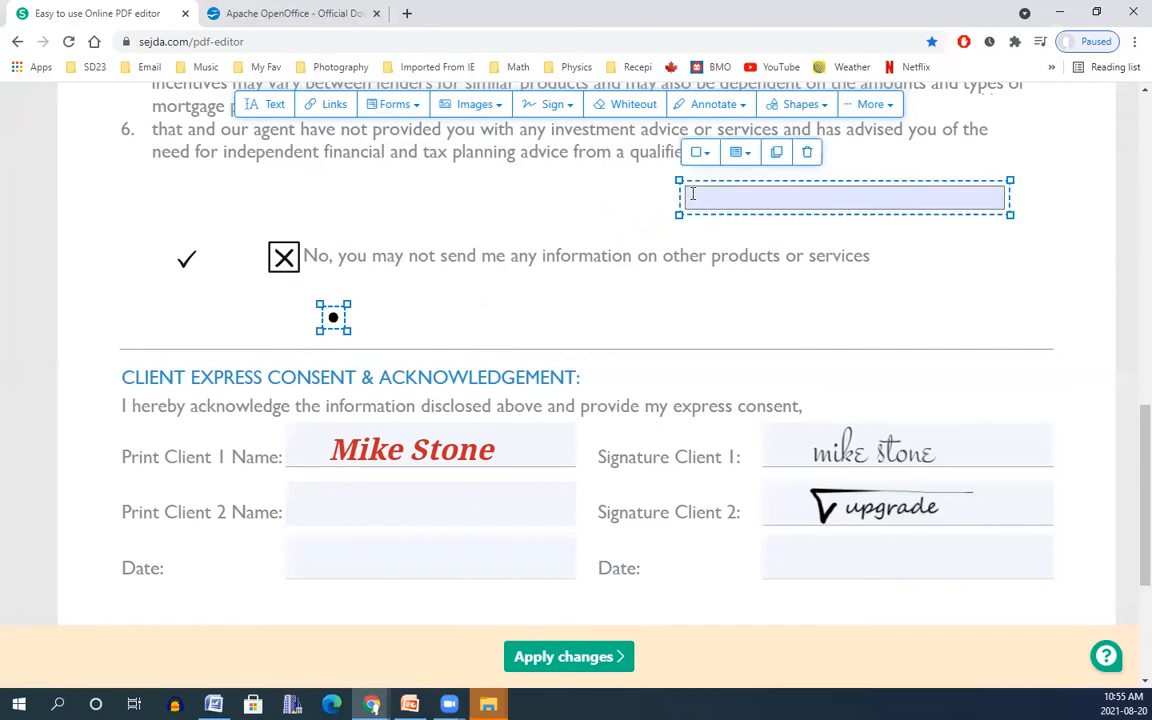
left_click(696, 196)
type("weweewewewqwqe")
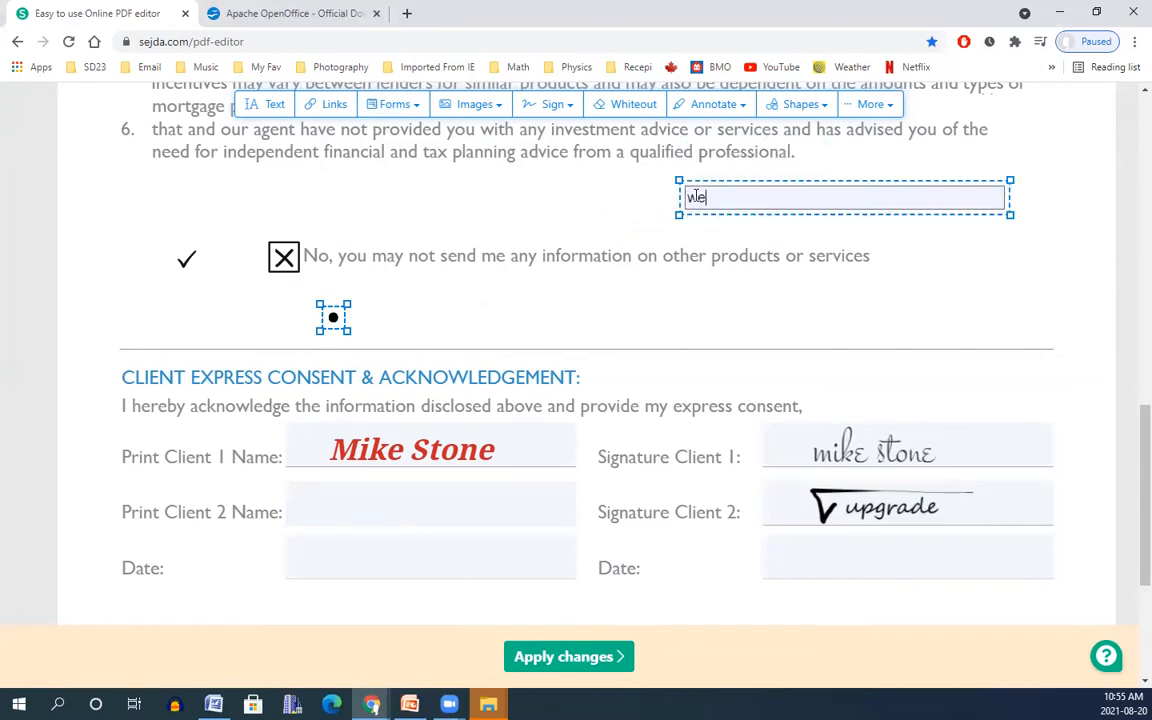
left_click(141, 333)
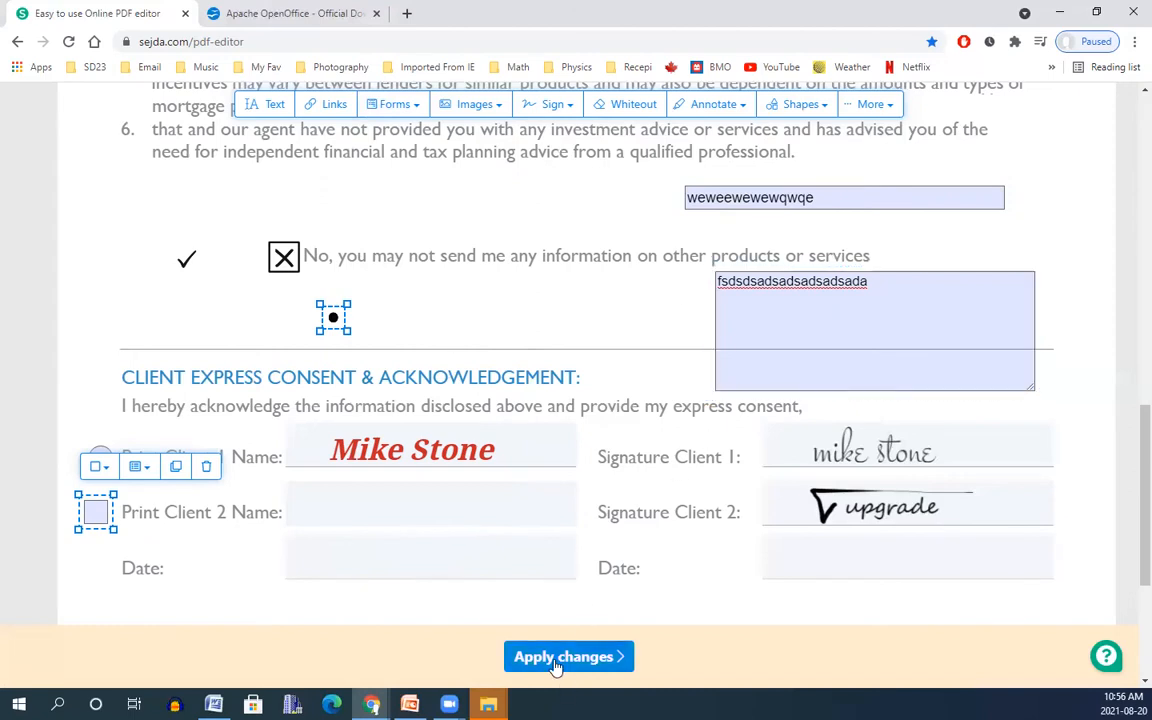
Apply the edits, download MA-Consent.pdf and open it in Acrobat Reader.
left_click(588, 660)
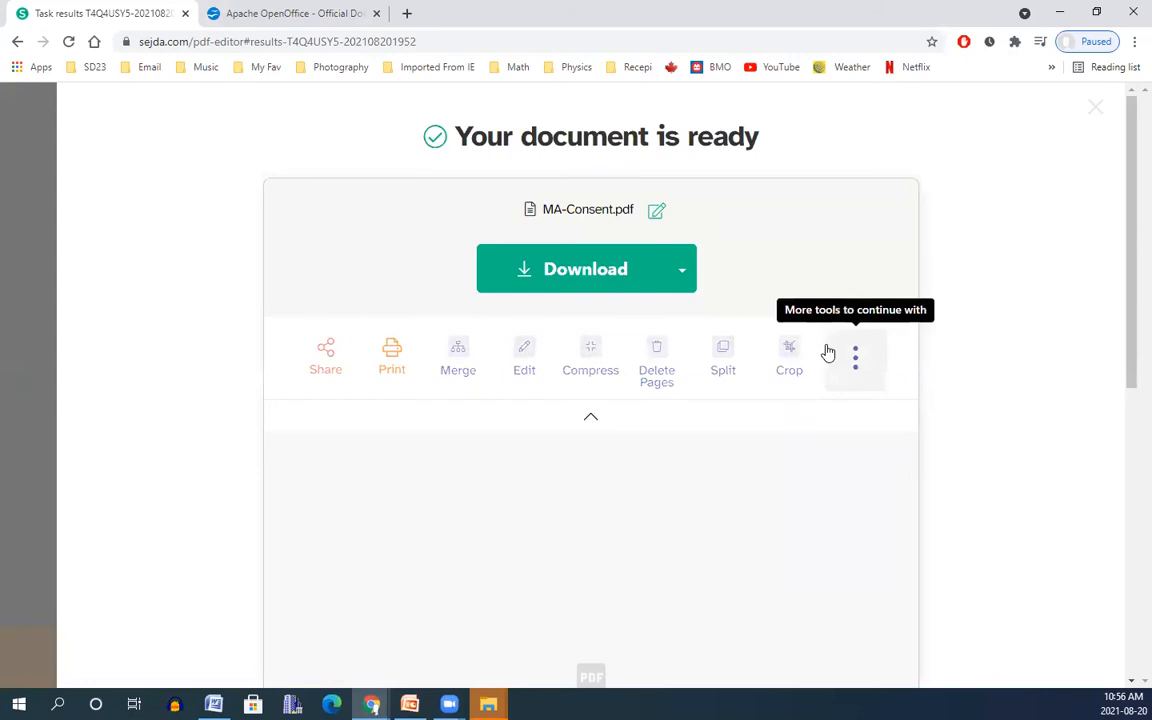
left_click(556, 276)
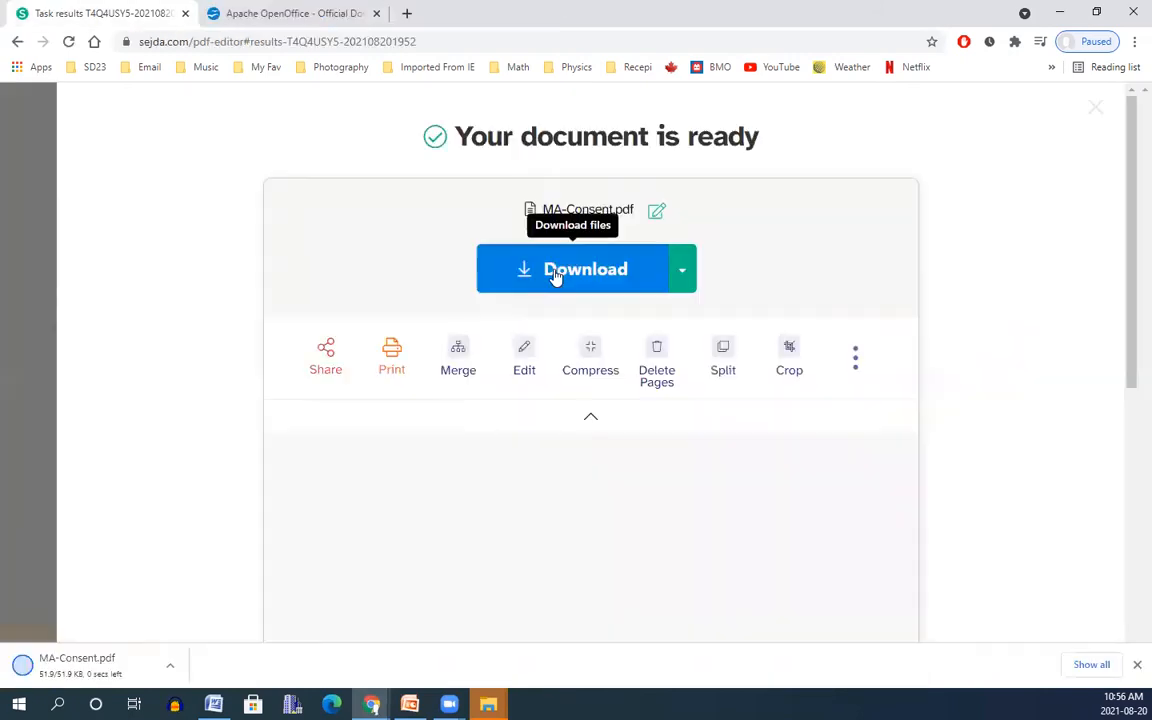
left_click(72, 670)
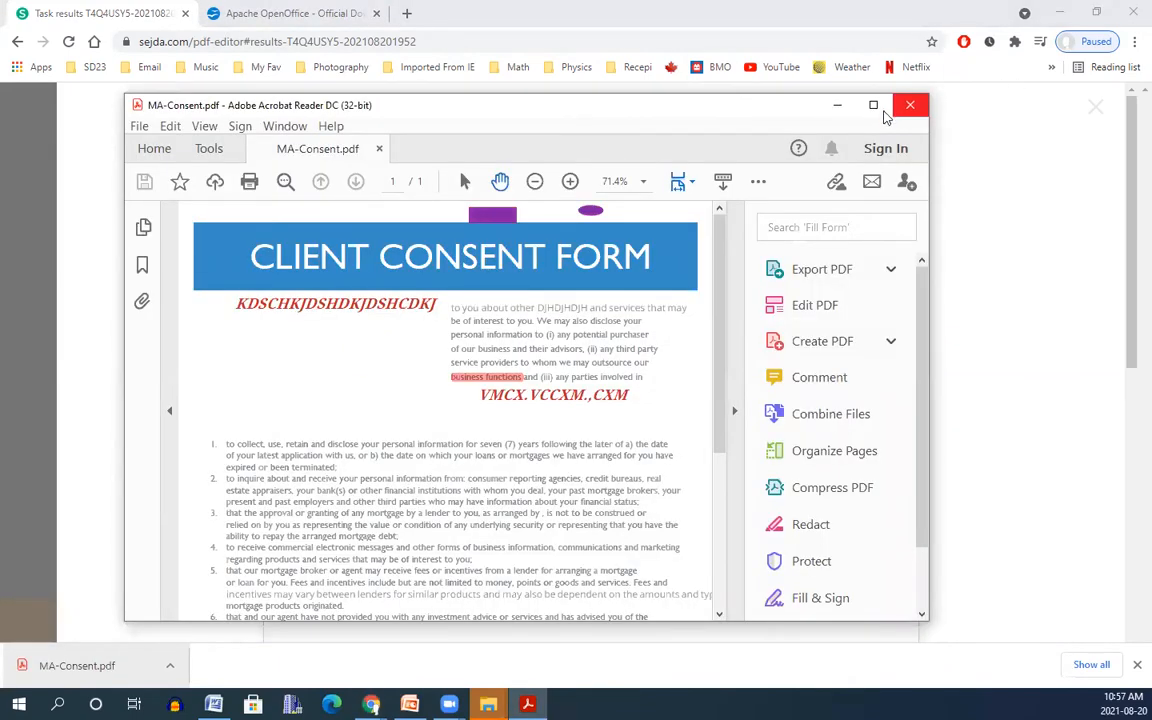
Maximize the Acrobat Reader window showing MA-Consent.pdf.
left_click(874, 105)
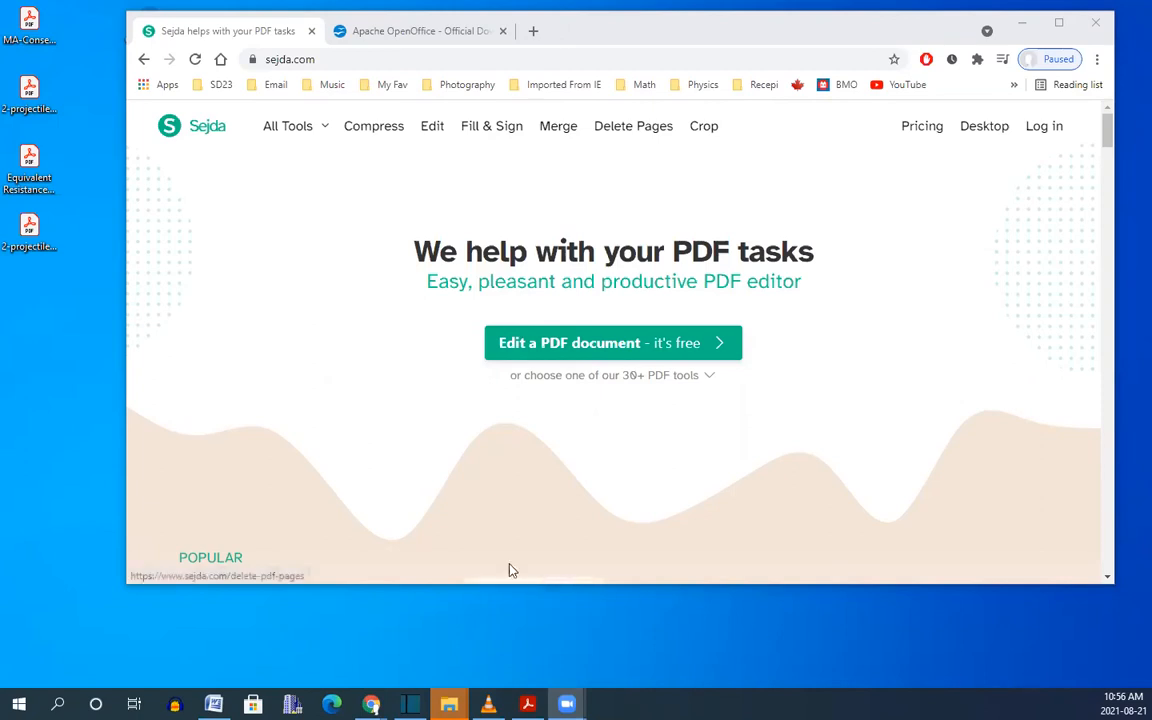
Open 2-projectiles_type_i_and_ii.pdf from the desktop in Acrobat, look it over, then minimize it.
left_click(36, 104)
double_click(36, 104)
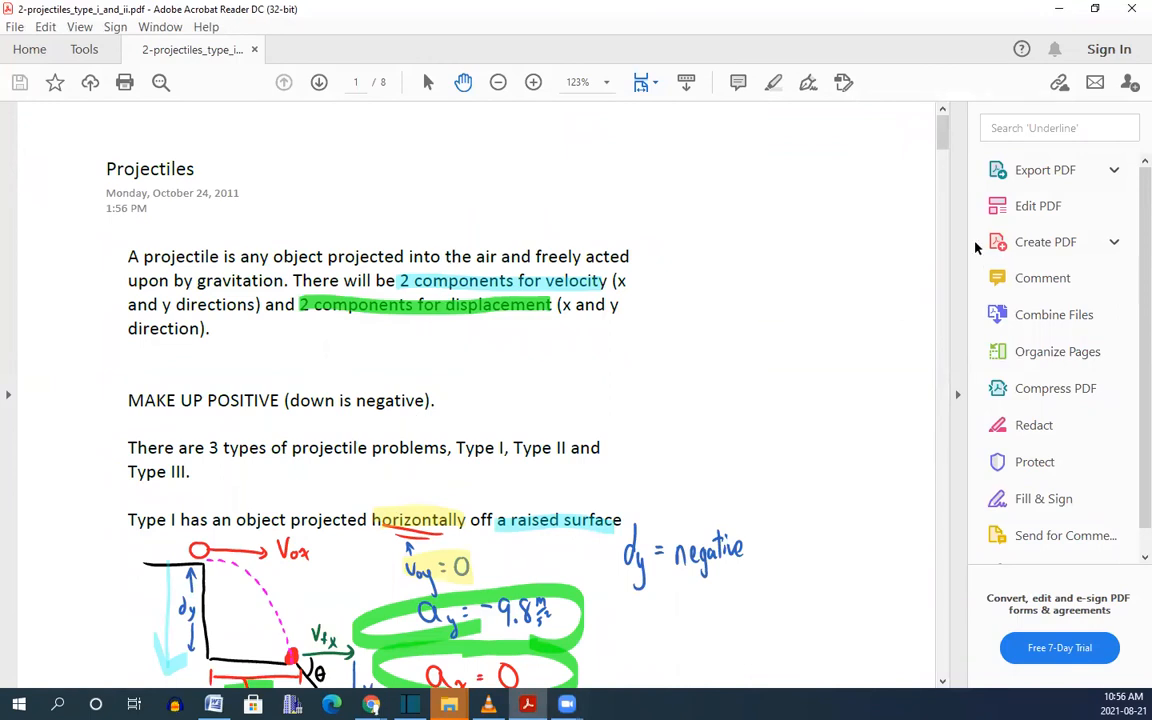
mouse_move(940, 143)
left_mouse_down()
mouse_move(953, 267)
mouse_move(941, 150)
left_mouse_up()
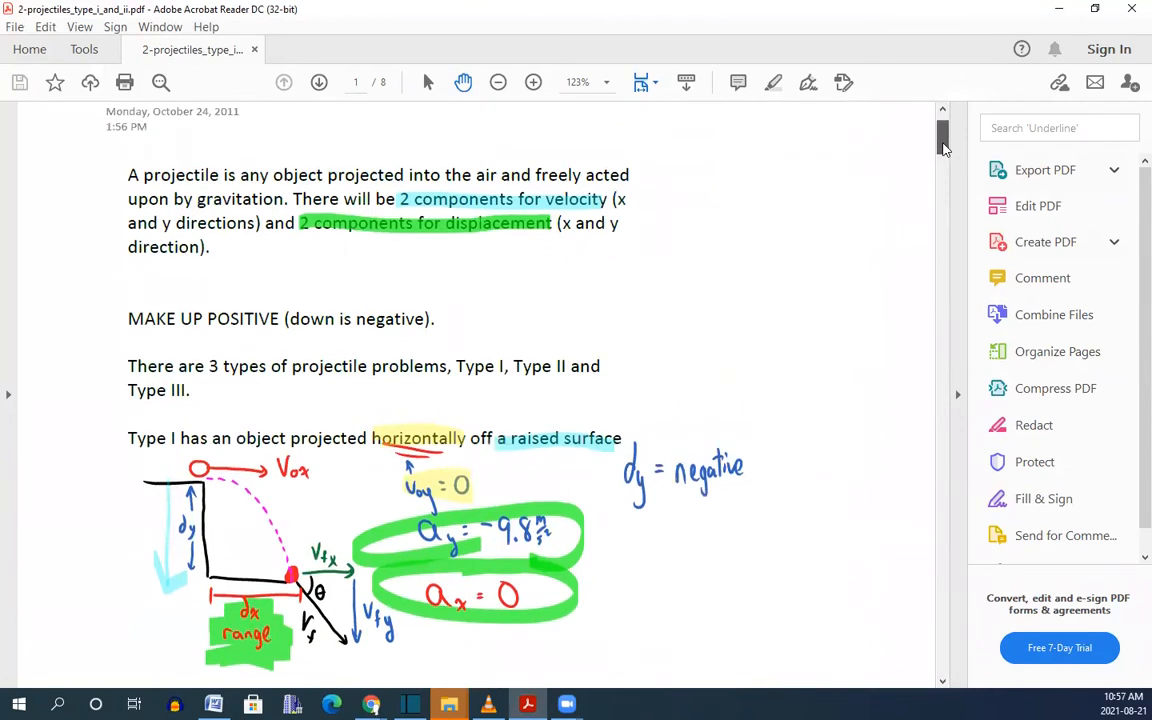
left_click(1055, 10)
Drag 2-projectiles_type_i_and_ii.pdf from the desktop into the online editor and maximize the browser.
left_click(26, 94)
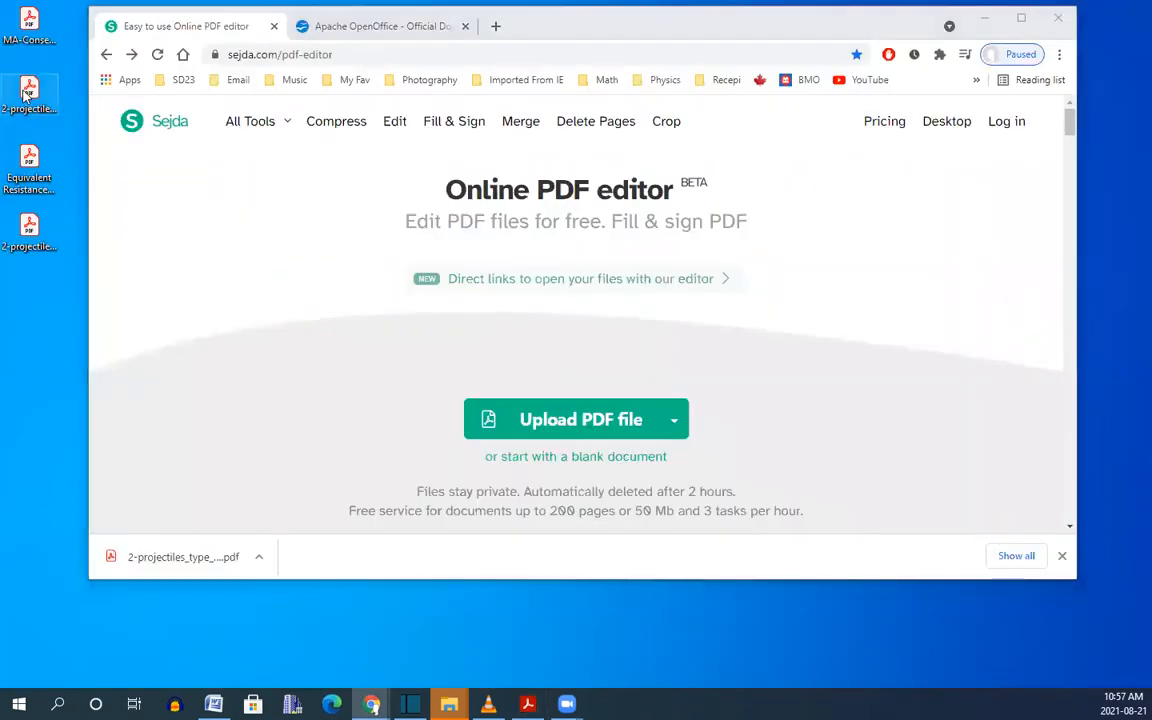
left_click_drag(26, 94, 588, 421)
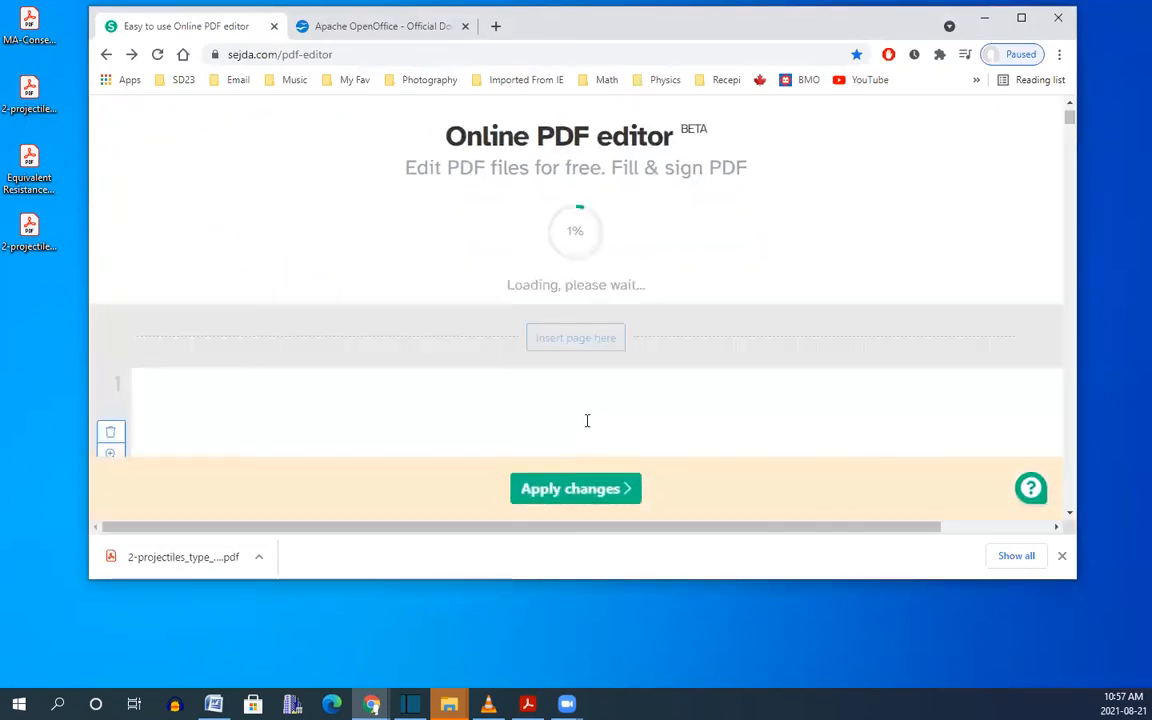
double_click(920, 16)
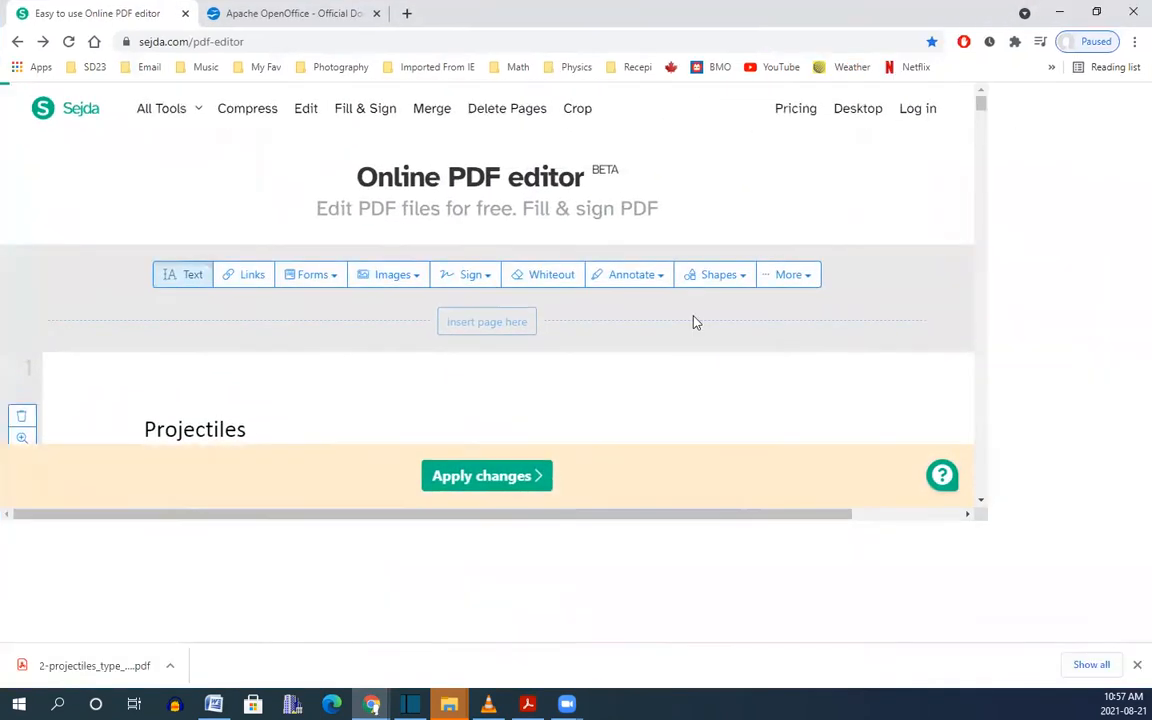
scroll(696, 322, "down", 4)
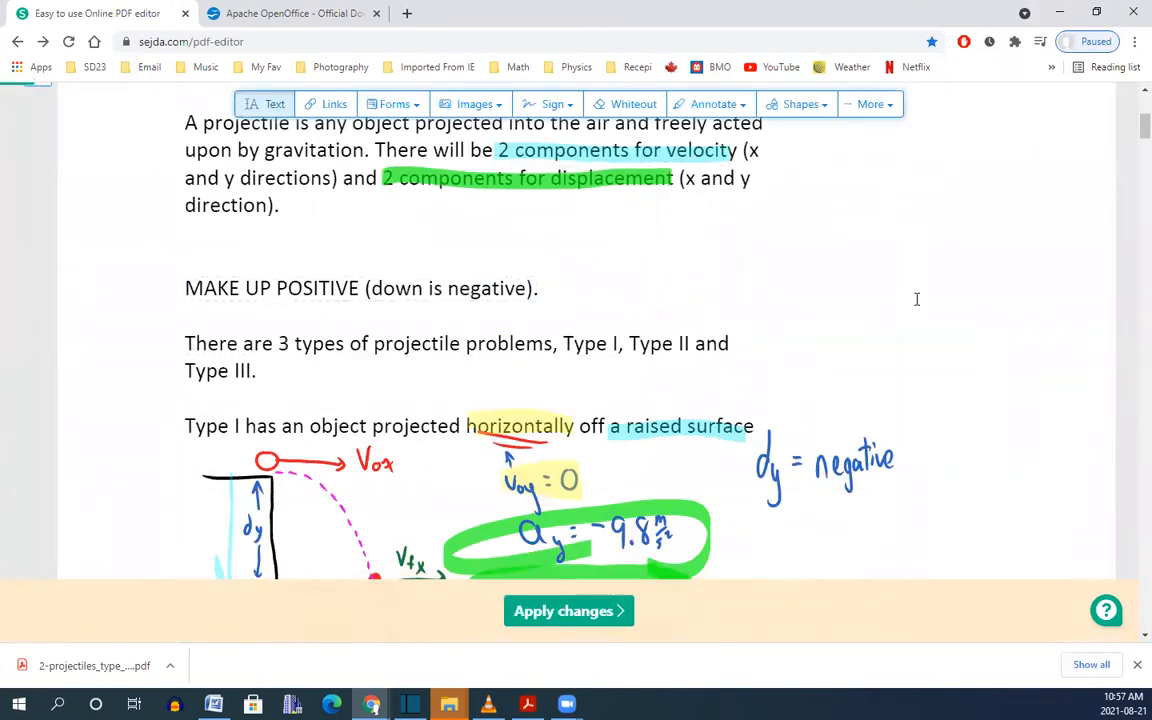
scroll(931, 371, "up", 1)
scroll(931, 370, "up", 1)
scroll(920, 345, "down", 4)
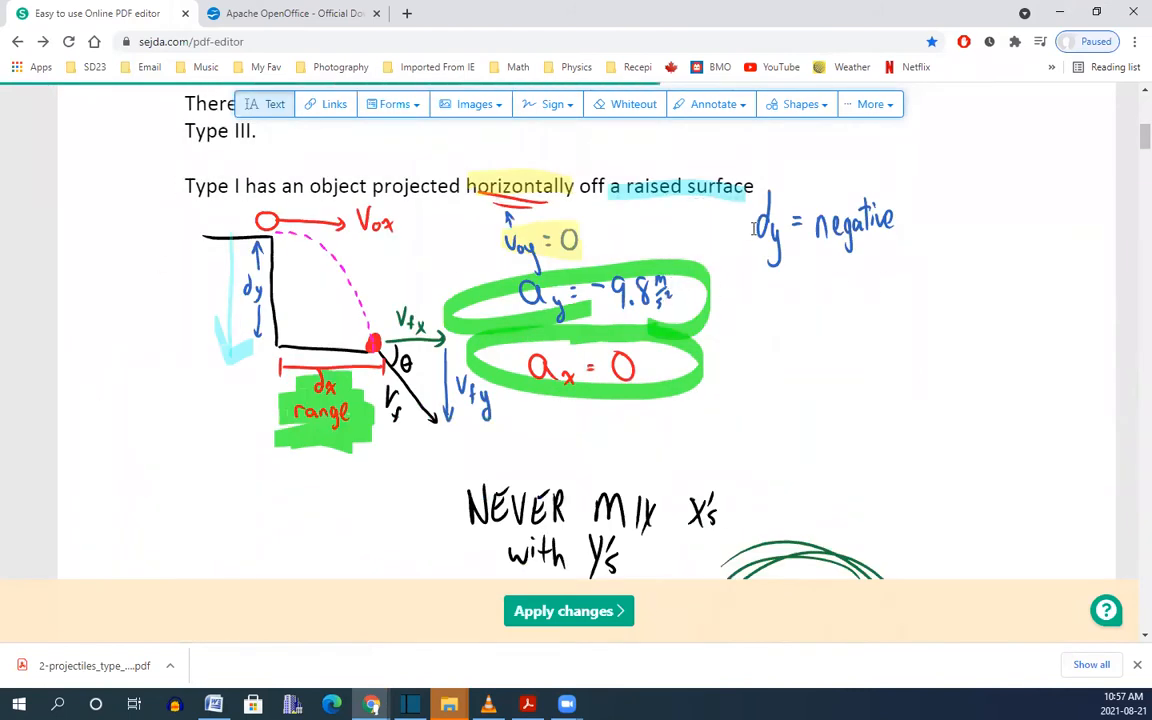
Cover the Type I projectile diagram with whiteout, then bring the projectiles PDF in Acrobat forward.
left_click(631, 106)
left_click_drag(134, 195, 1086, 546)
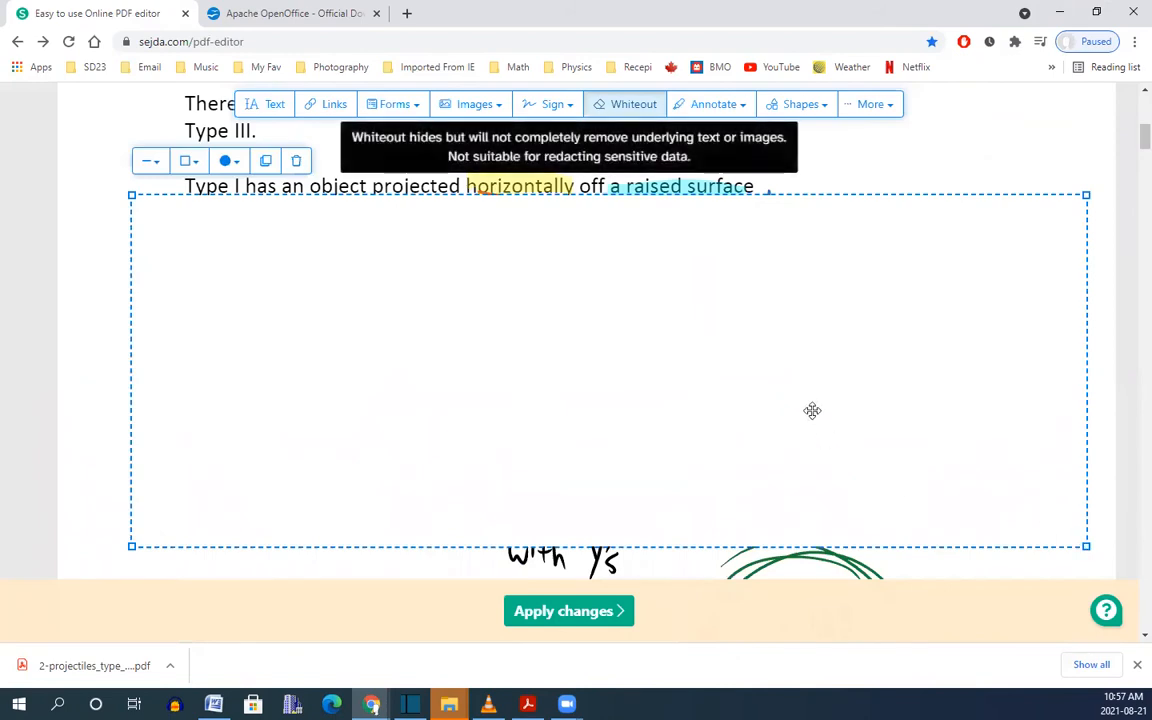
scroll(1130, 142, "up", 3)
scroll(1130, 142, "up", 3)
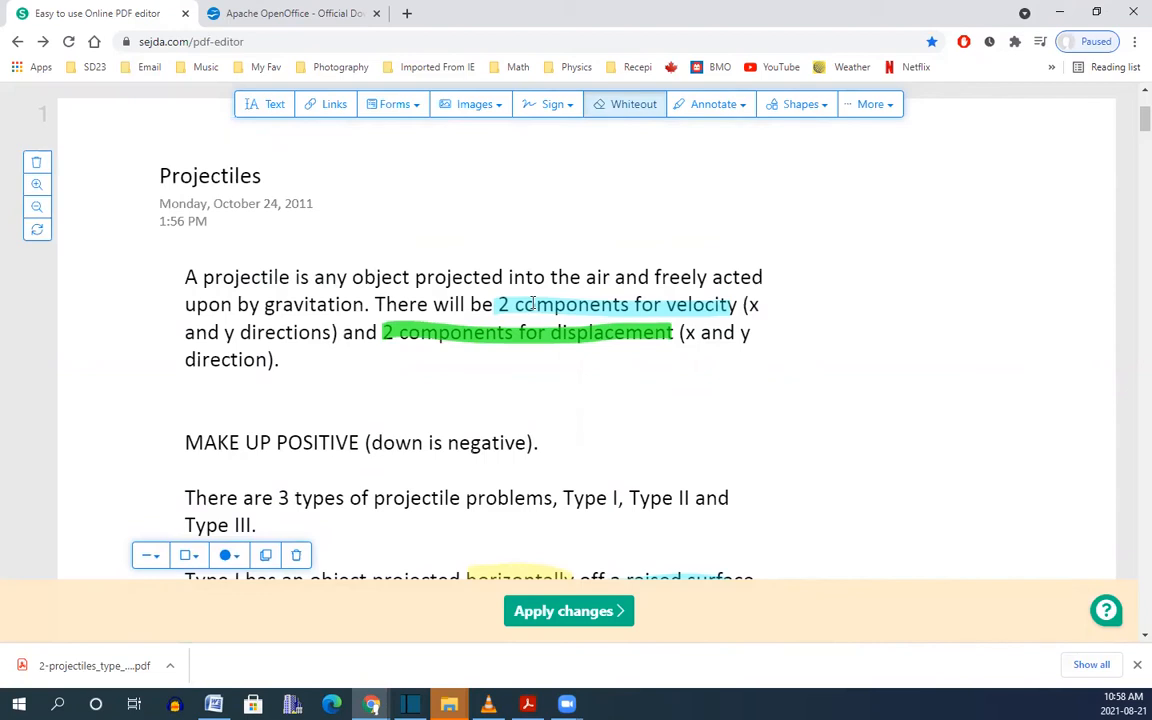
mouse_move(527, 704)
left_click(527, 640)
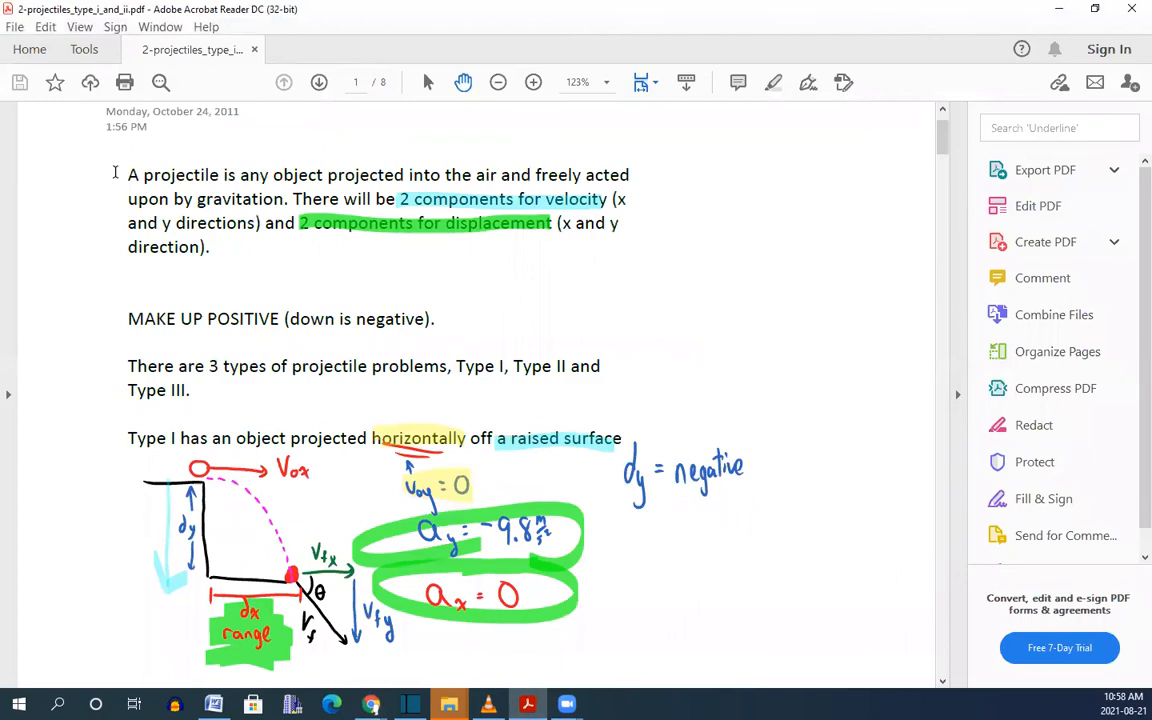
Copy the first paragraph of the projectiles PDF in Acrobat, then minimize Acrobat.
mouse_move(115, 173)
left_mouse_down()
mouse_move(222, 176)
mouse_move(289, 199)
mouse_move(222, 255)
left_mouse_up()
right_click(220, 190)
left_click(283, 199)
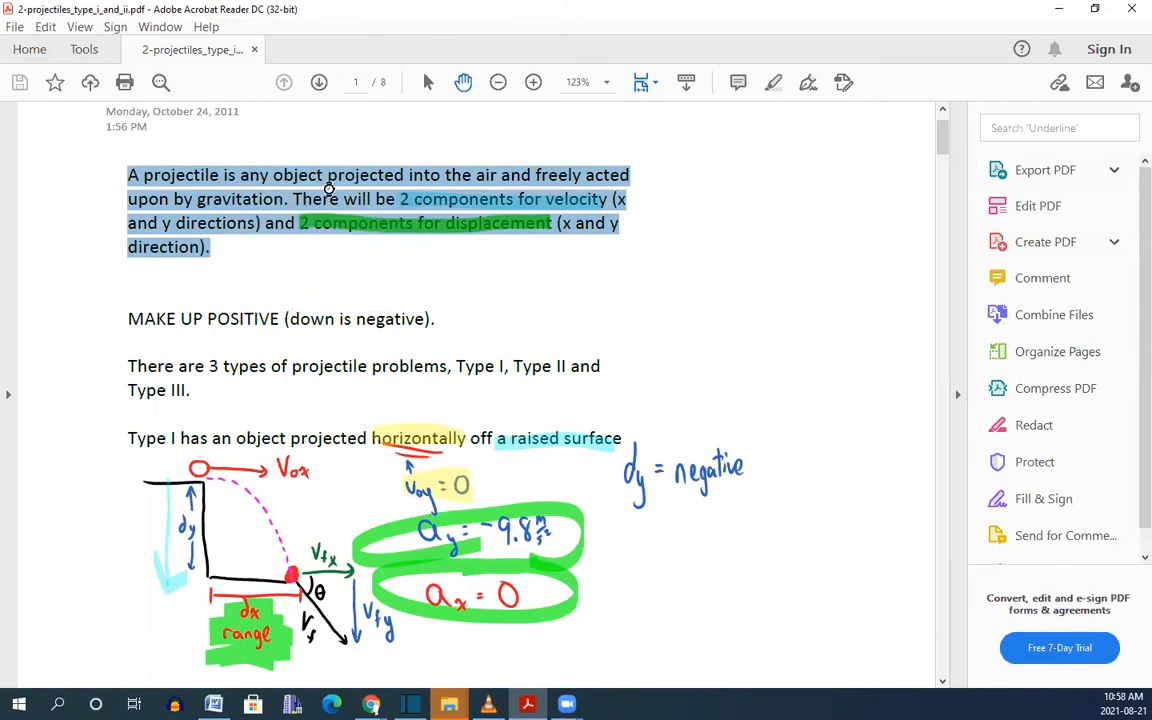
left_click(1058, 9)
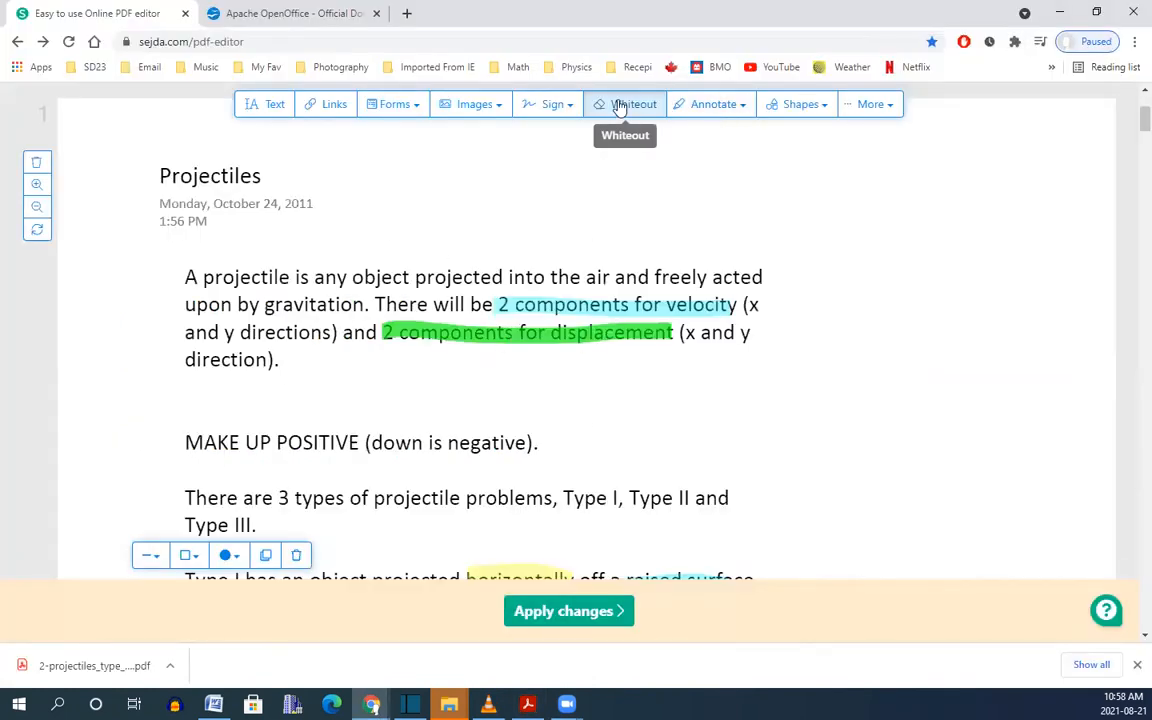
Whiteout the first paragraph and paste 'A projectile is any object…' into a new text box there.
left_click_drag(150, 243, 1043, 406)
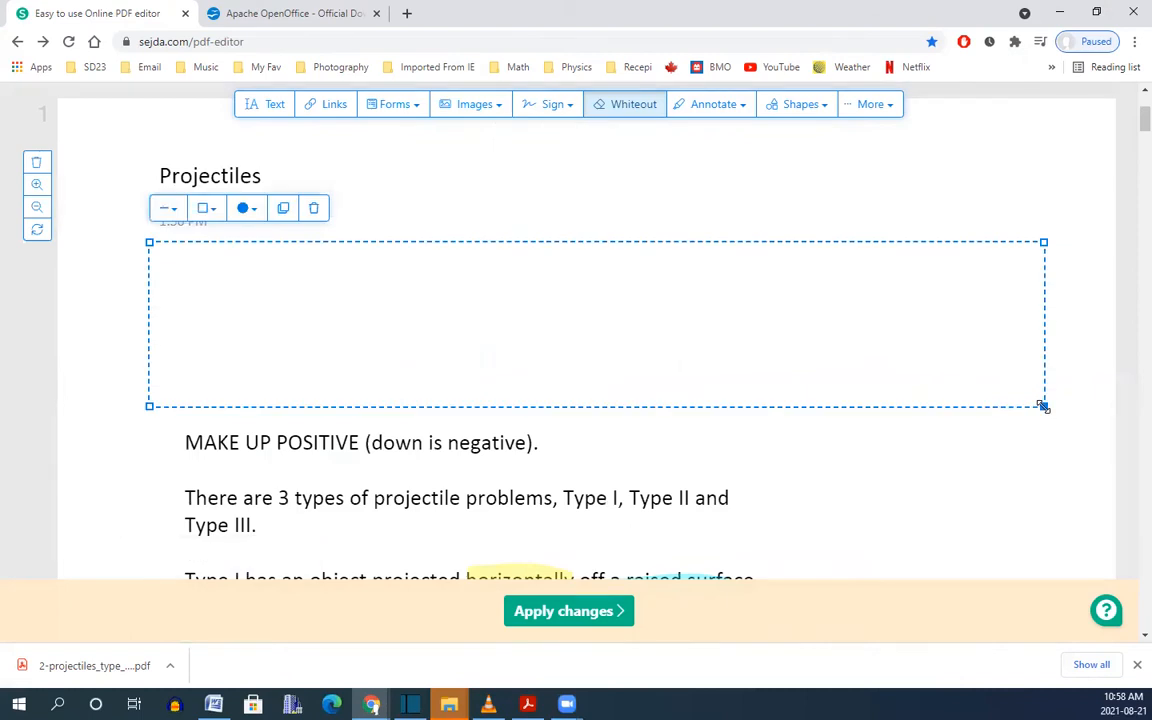
left_click(270, 107)
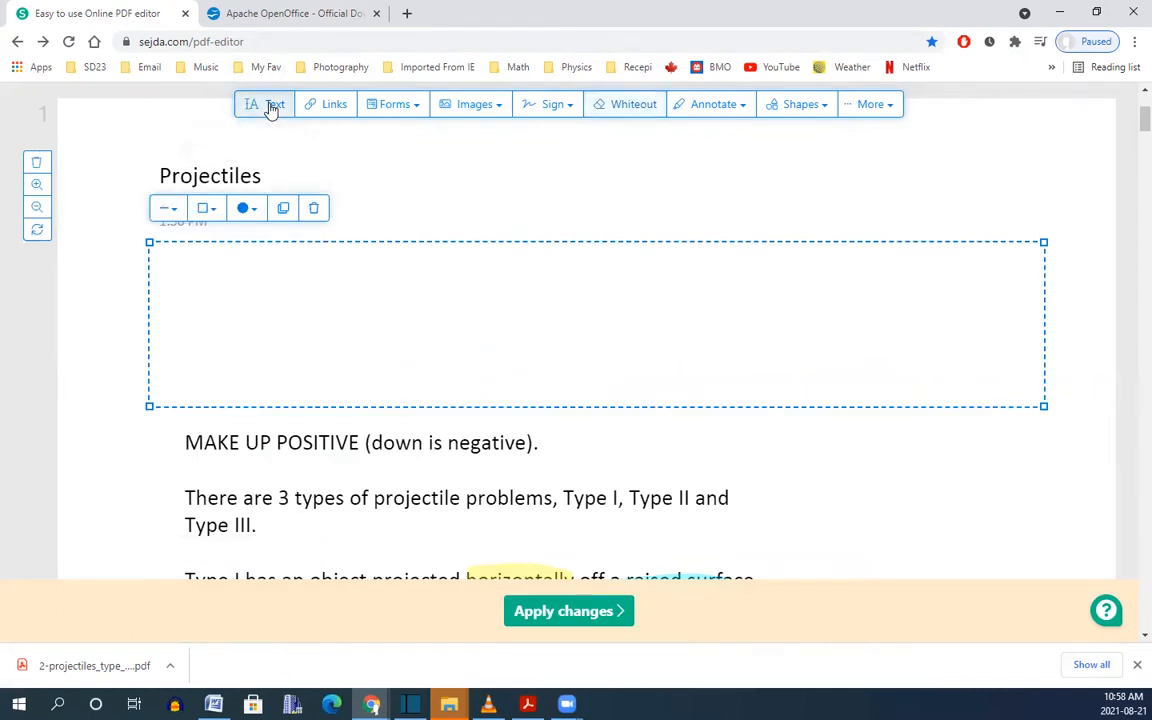
left_click(193, 273)
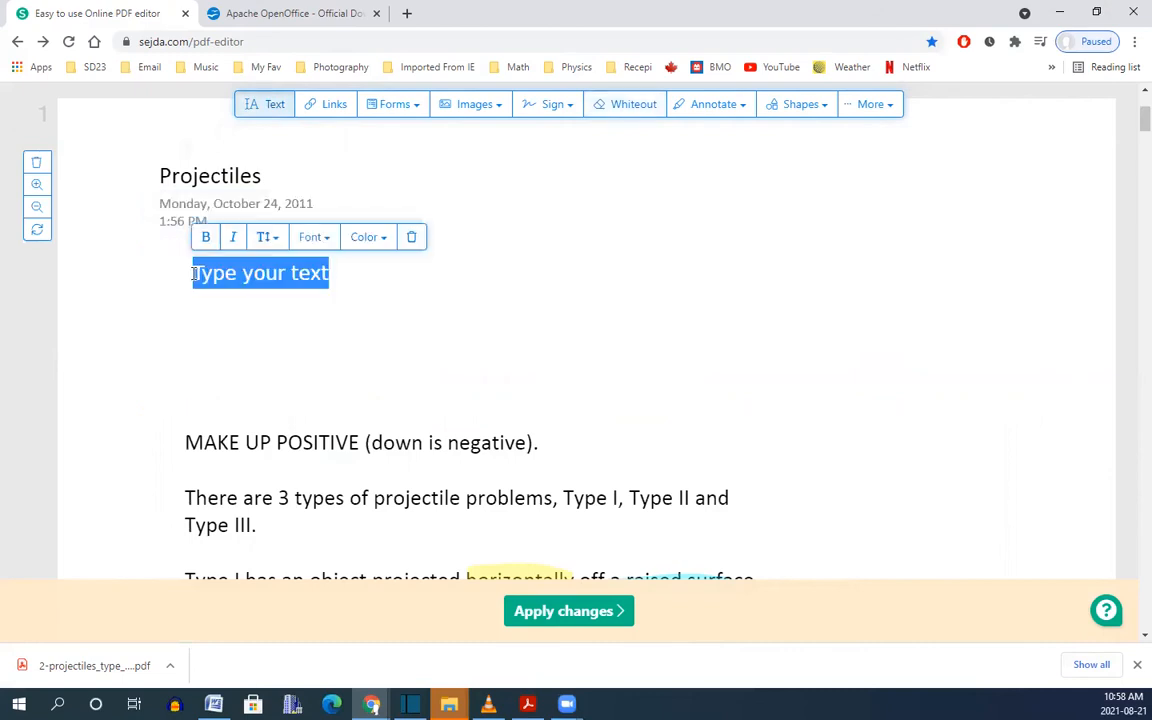
right_click(195, 276)
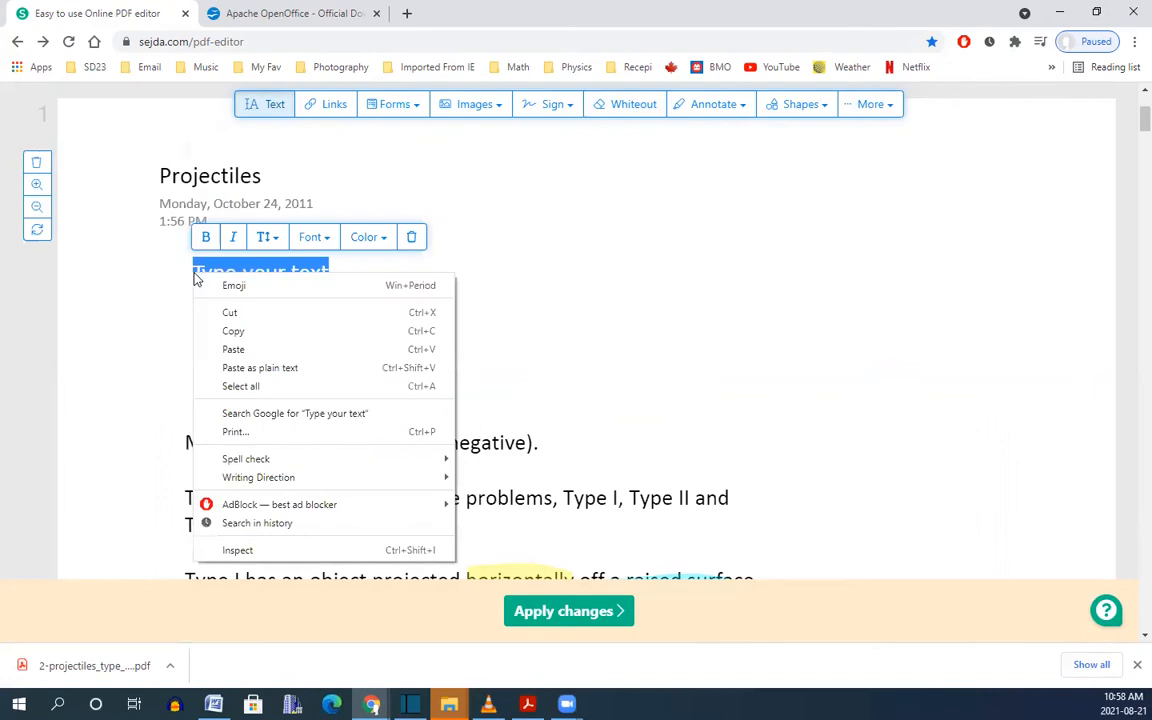
left_click(257, 349)
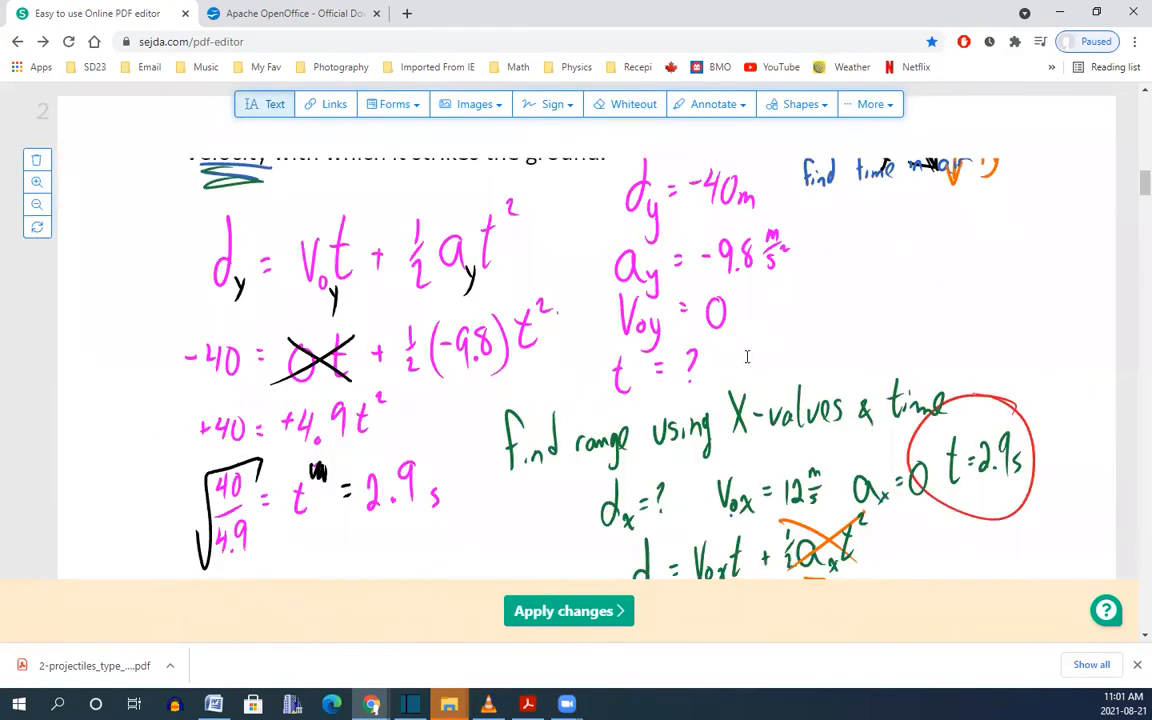
Delete the two handwritten solution pages and apply the changes.
left_click(35, 162)
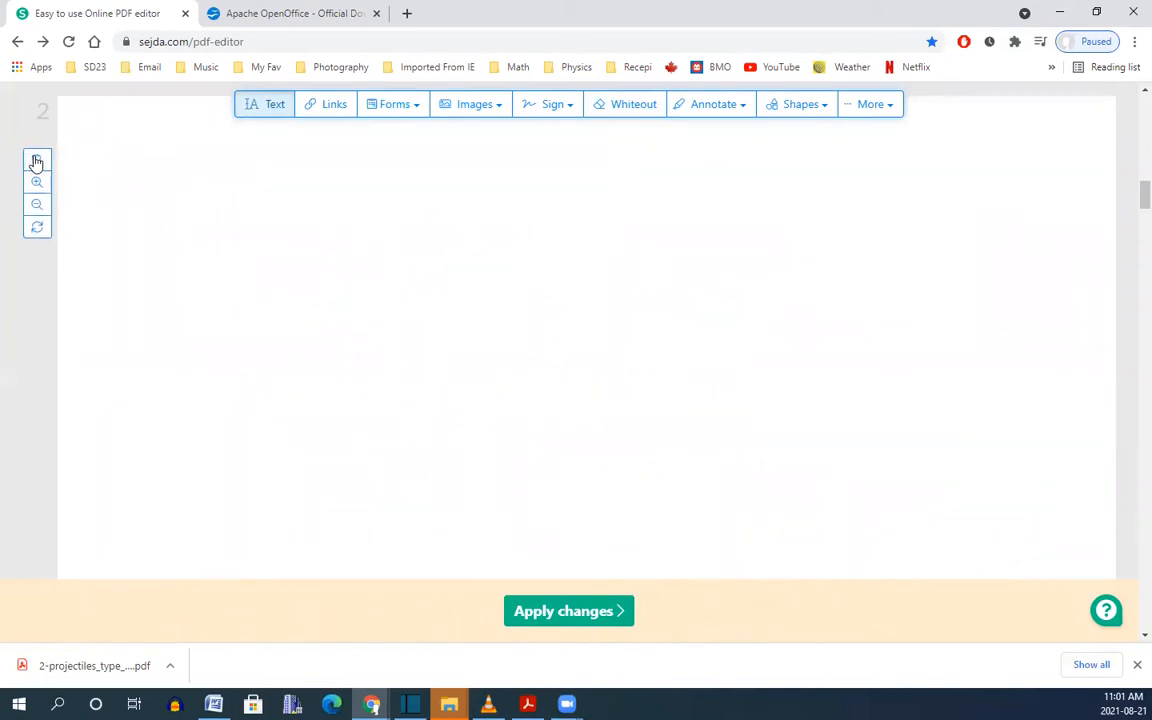
left_click(35, 162)
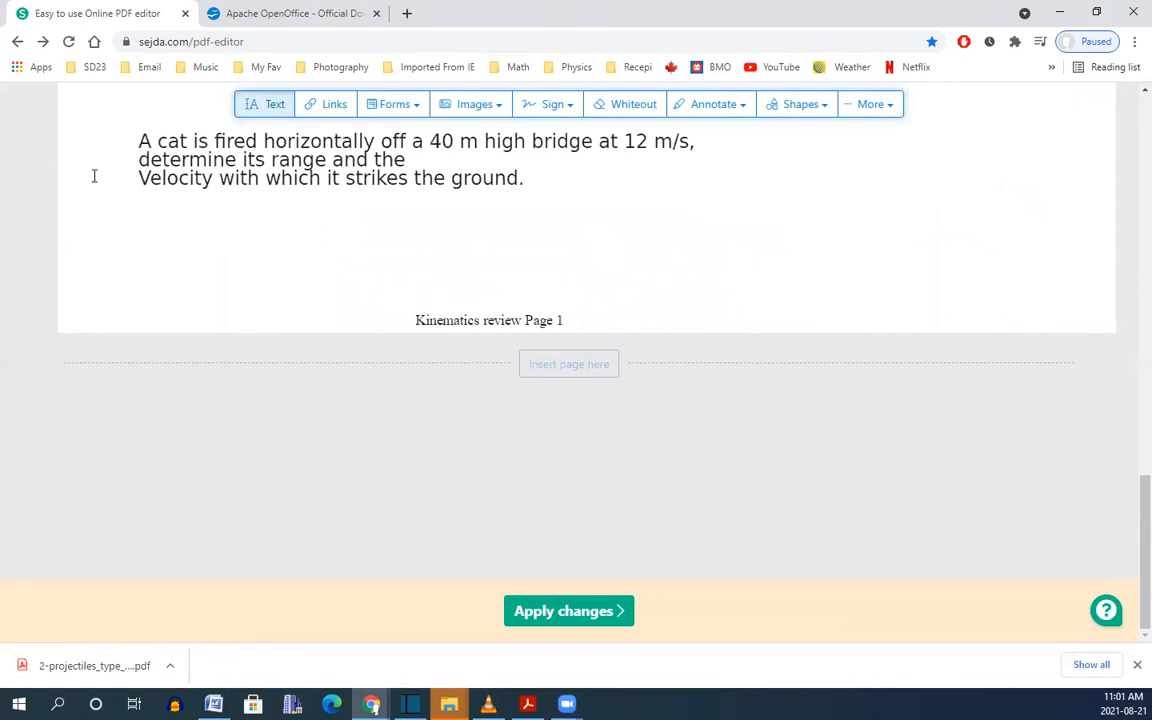
left_click_drag(1130, 525, 1128, 483)
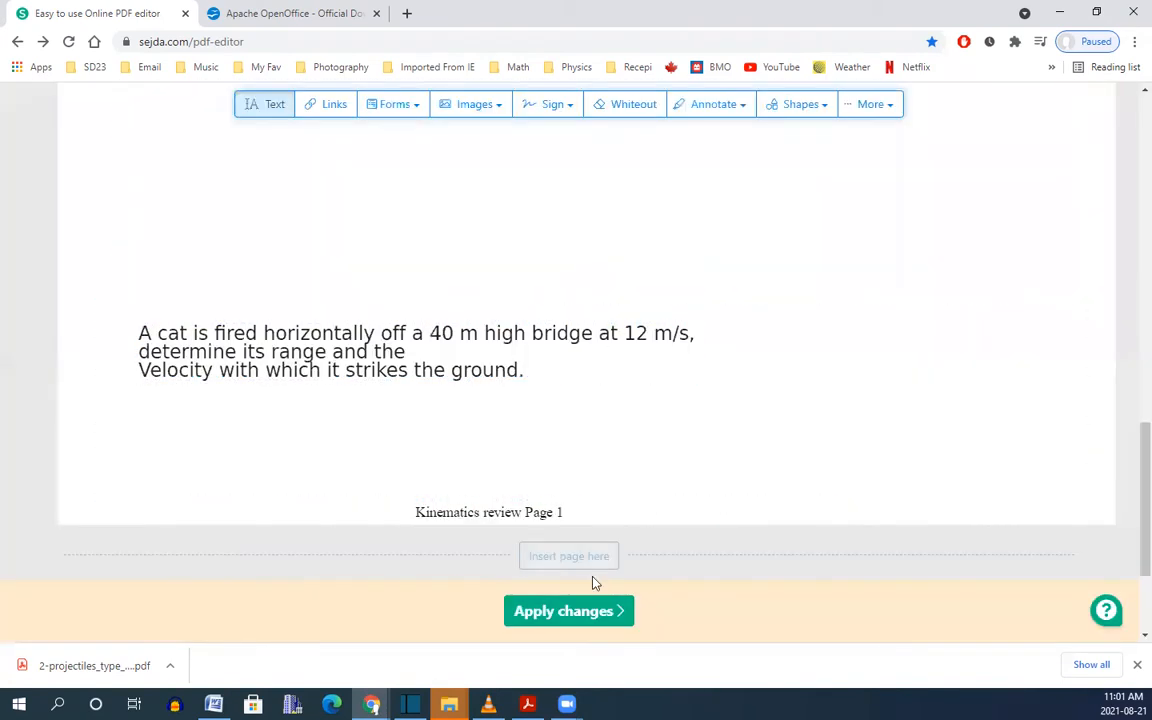
left_click(564, 615)
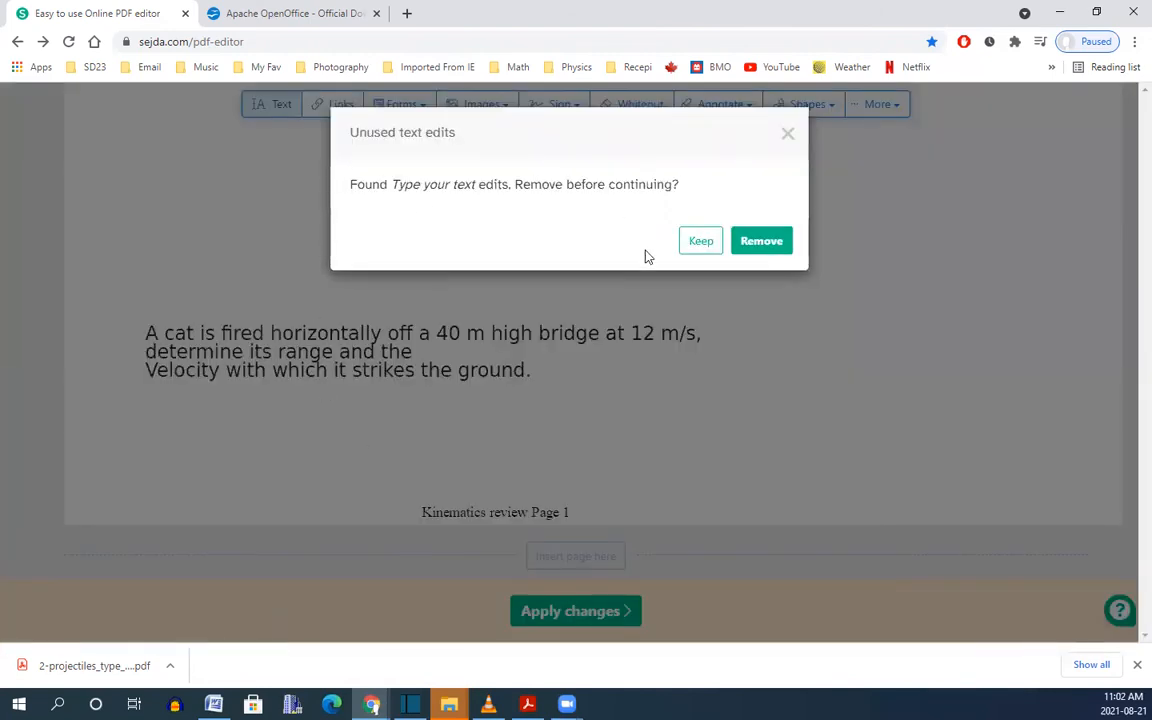
Keep the text edits and download the finished projectiles PDF.
left_click(699, 247)
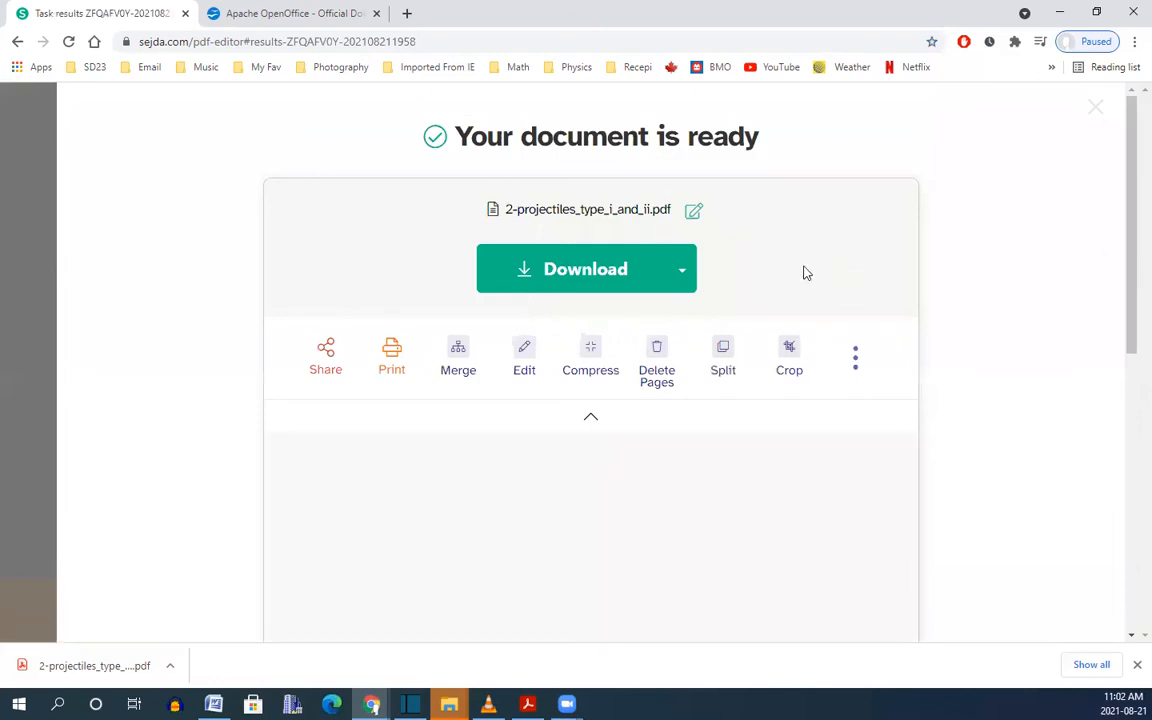
left_click(586, 272)
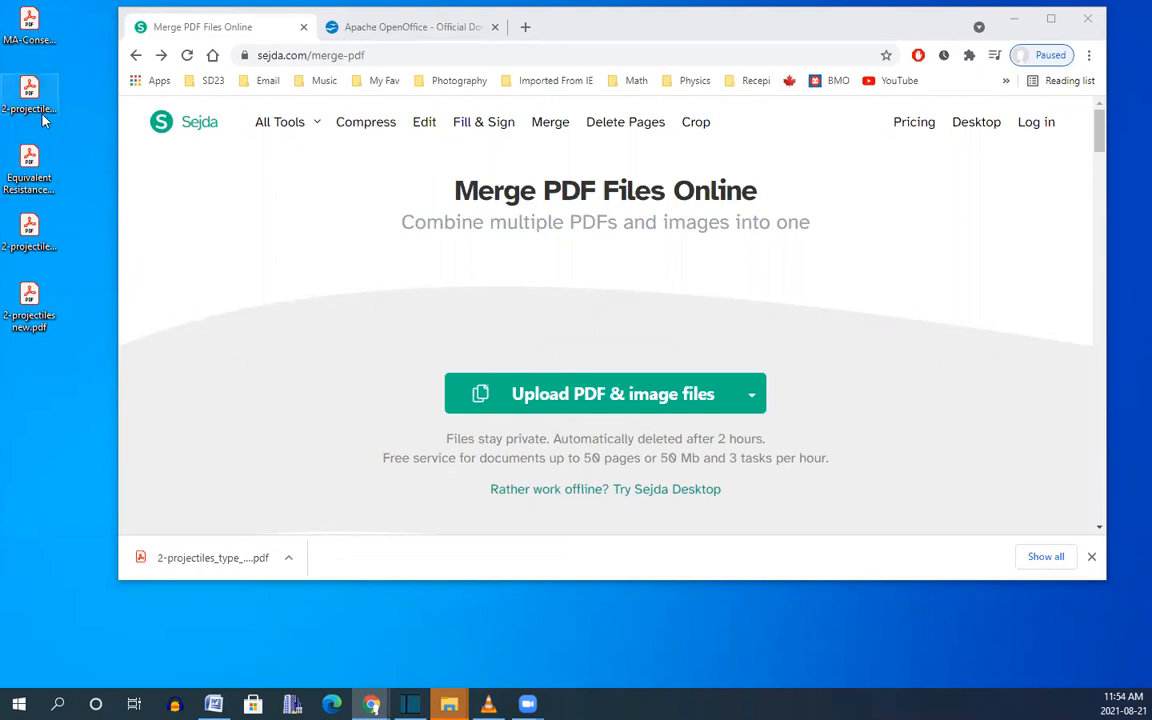
Add the Equivalent Resistance PDF to the merge and delete all but its first page.
left_click_drag(29, 178, 606, 400)
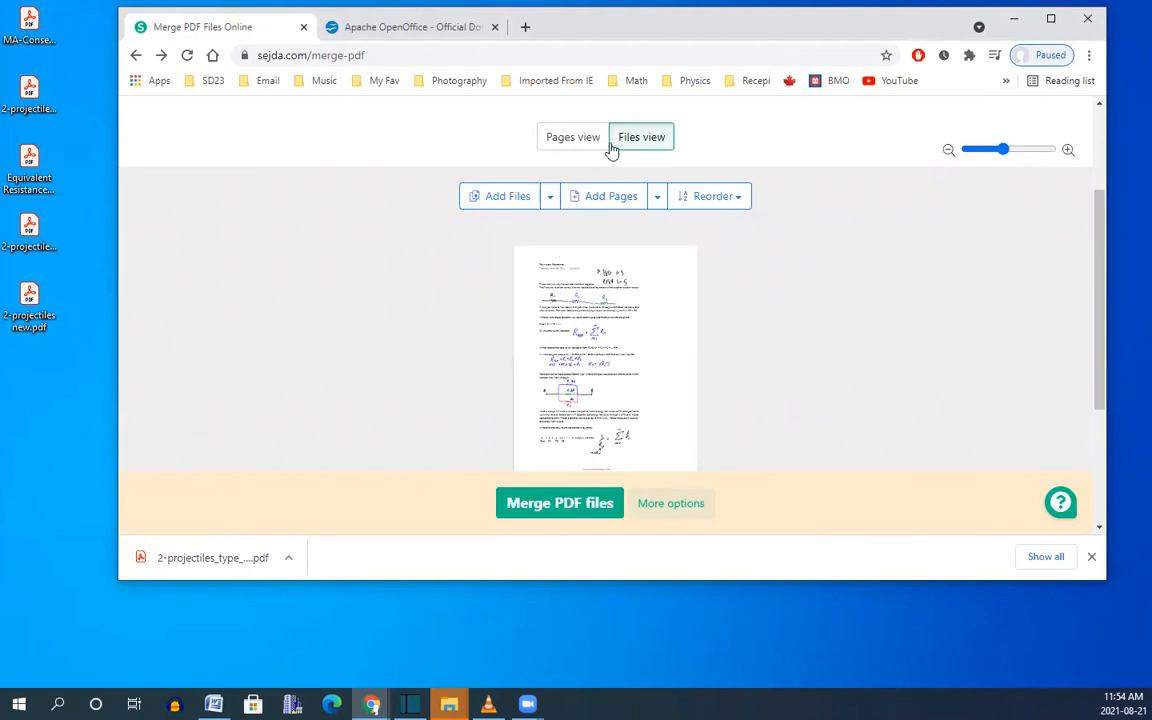
left_click(564, 141)
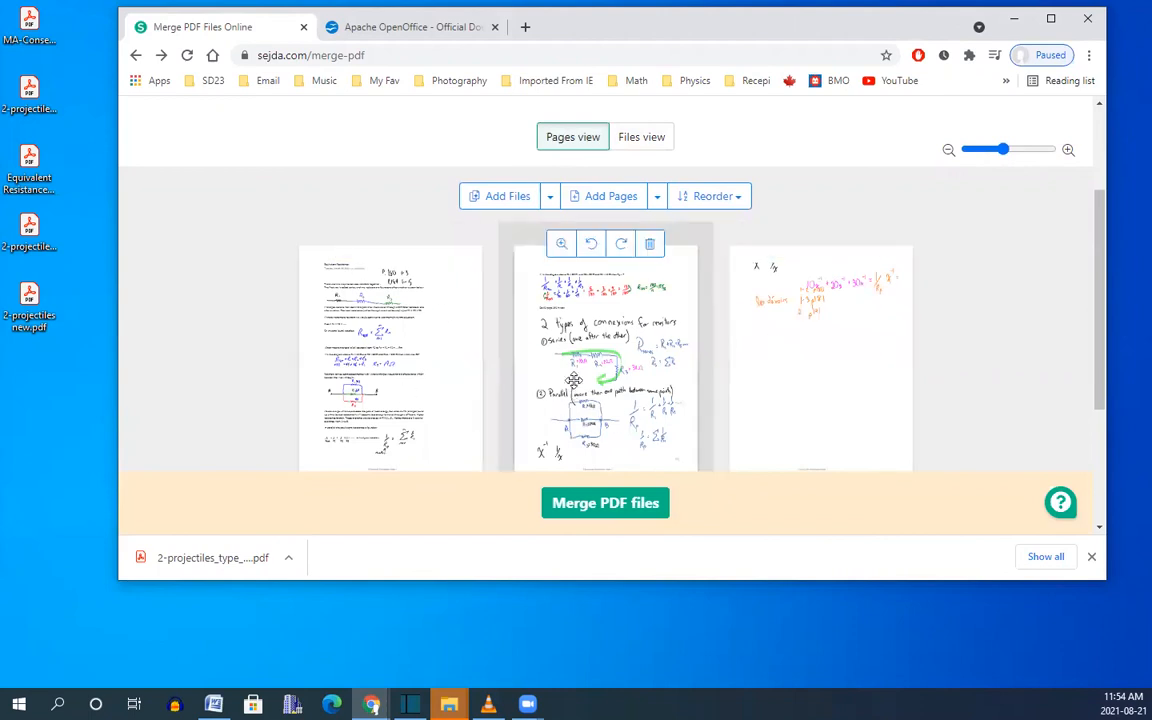
left_click(649, 244)
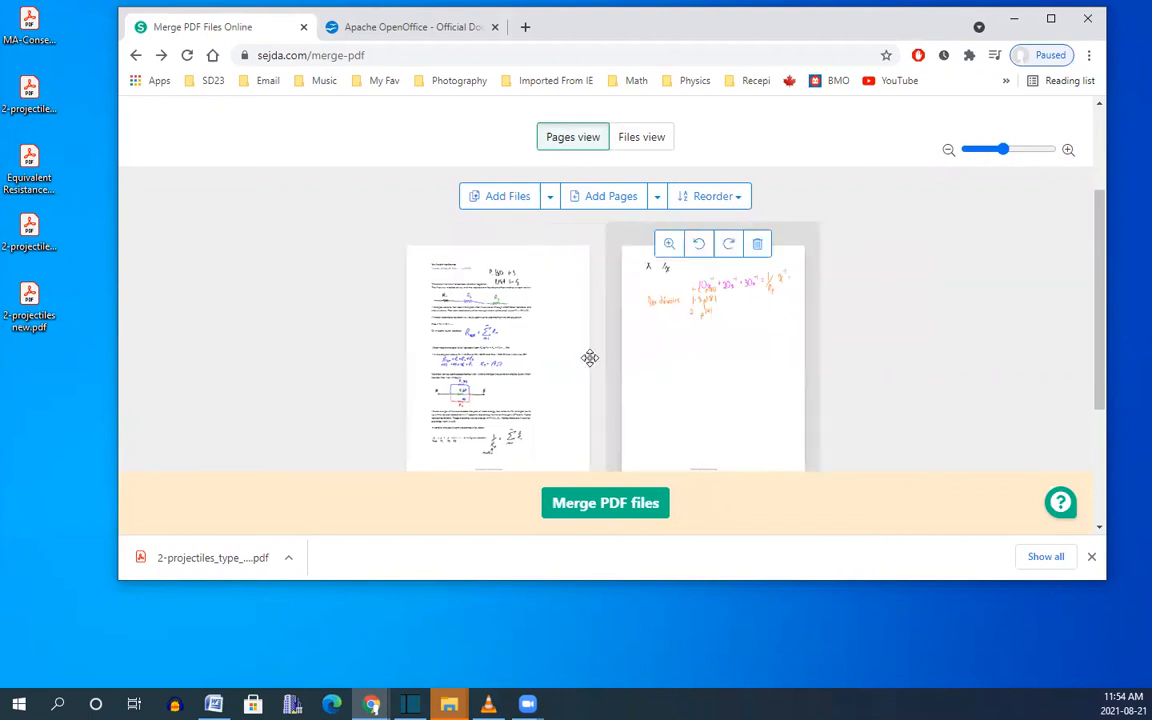
left_click(759, 245)
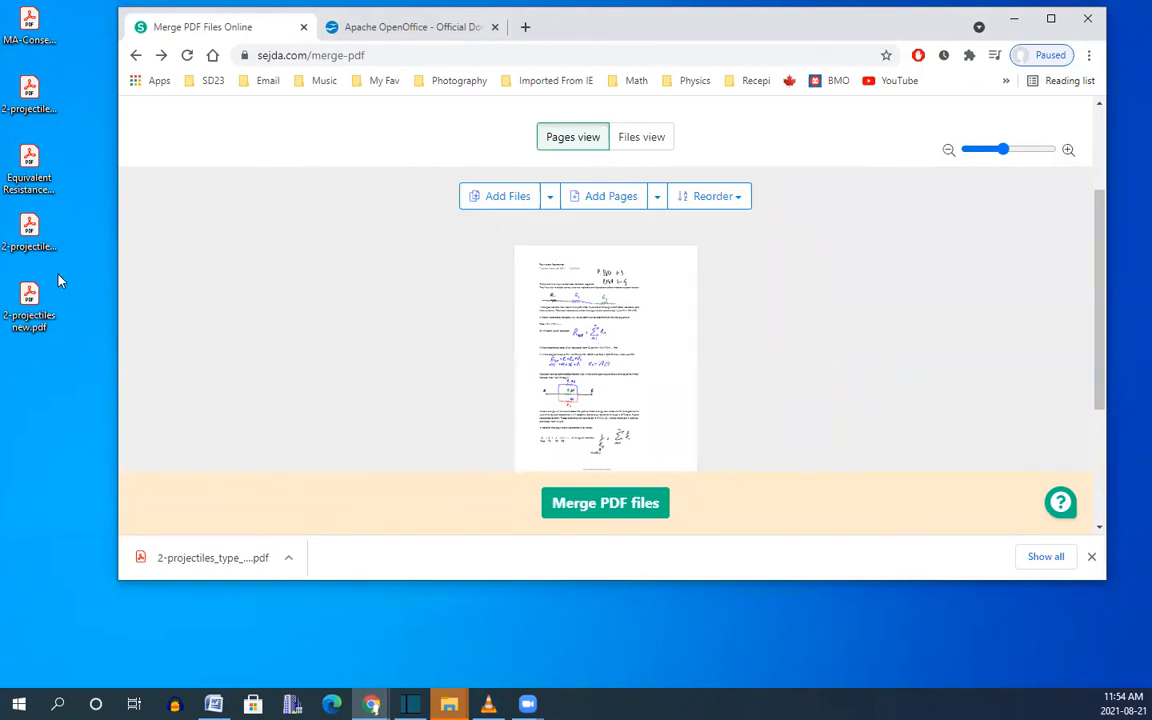
Add 2-projectiles new.pdf and move its page ahead of the Equivalent Resistance page.
left_click_drag(24, 308, 608, 503)
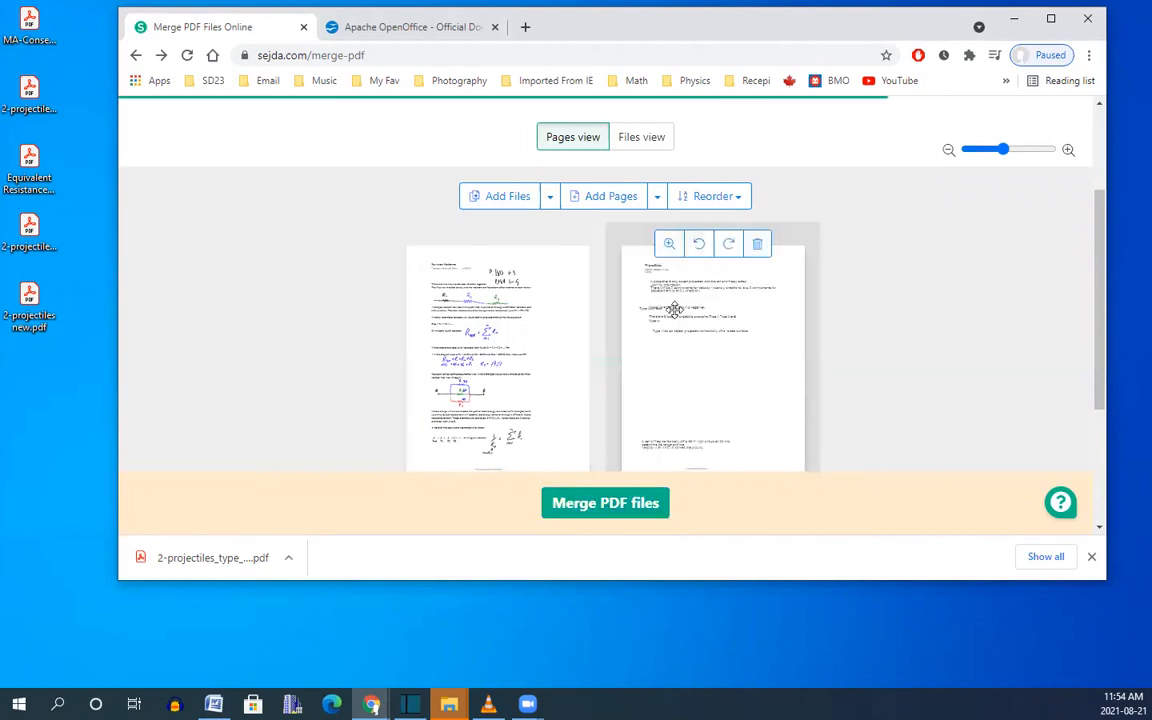
left_click_drag(1006, 152, 1028, 159)
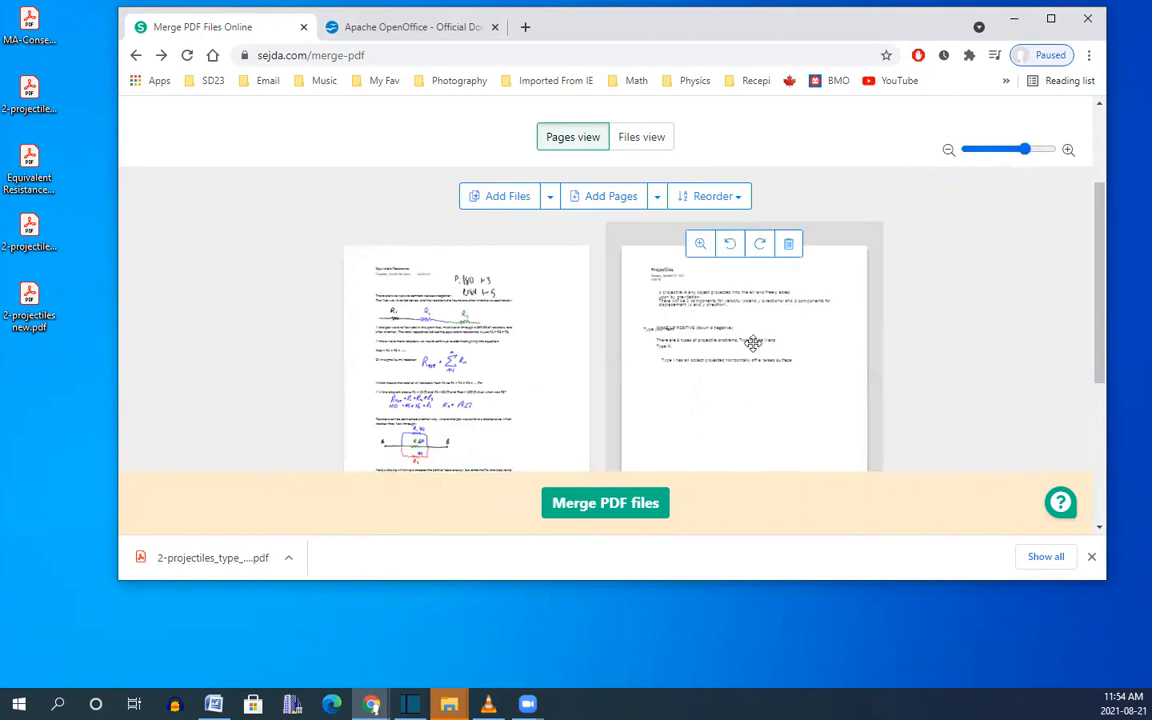
left_click_drag(672, 312, 466, 328)
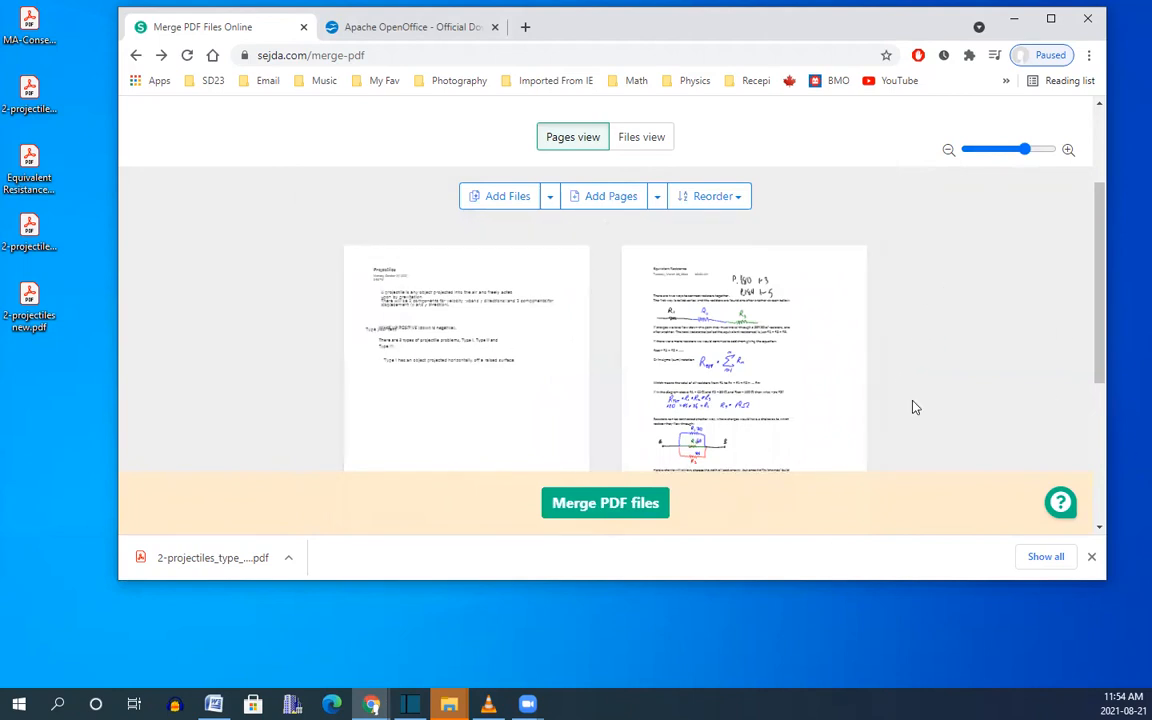
scroll(930, 400, "down", 2)
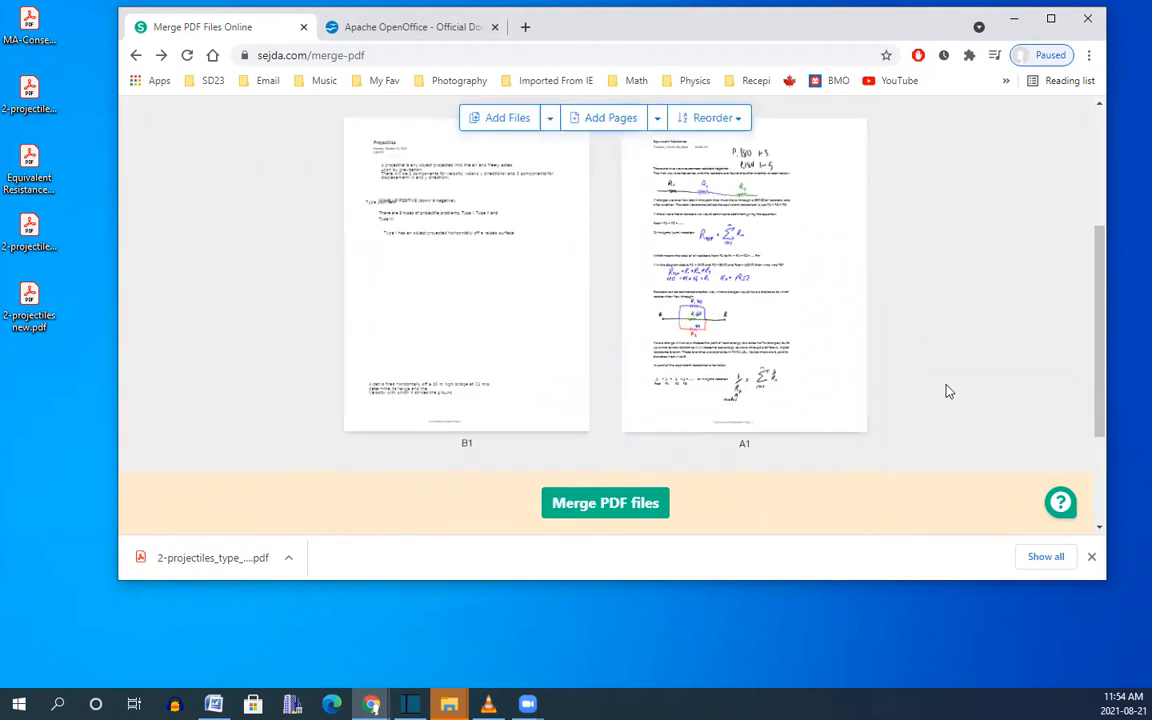
Merge and download Equivalent Resistance_merged.pdf, then review both pages maximized in Acrobat Reader.
left_click(600, 505)
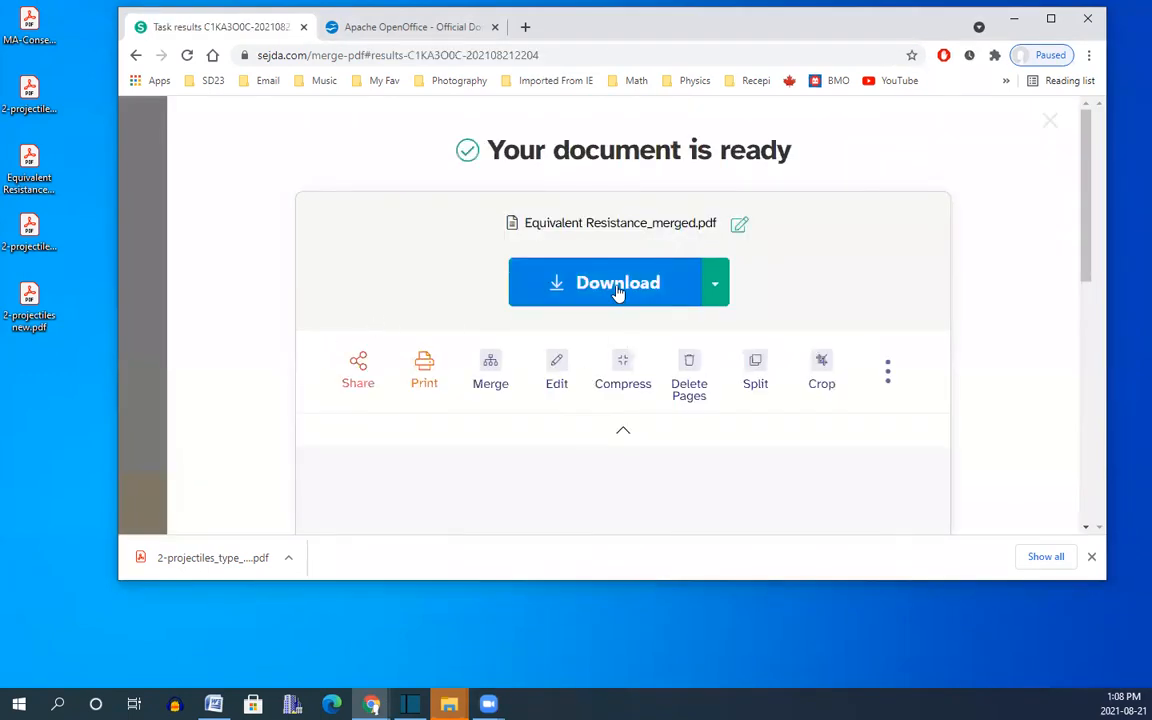
left_click(618, 285)
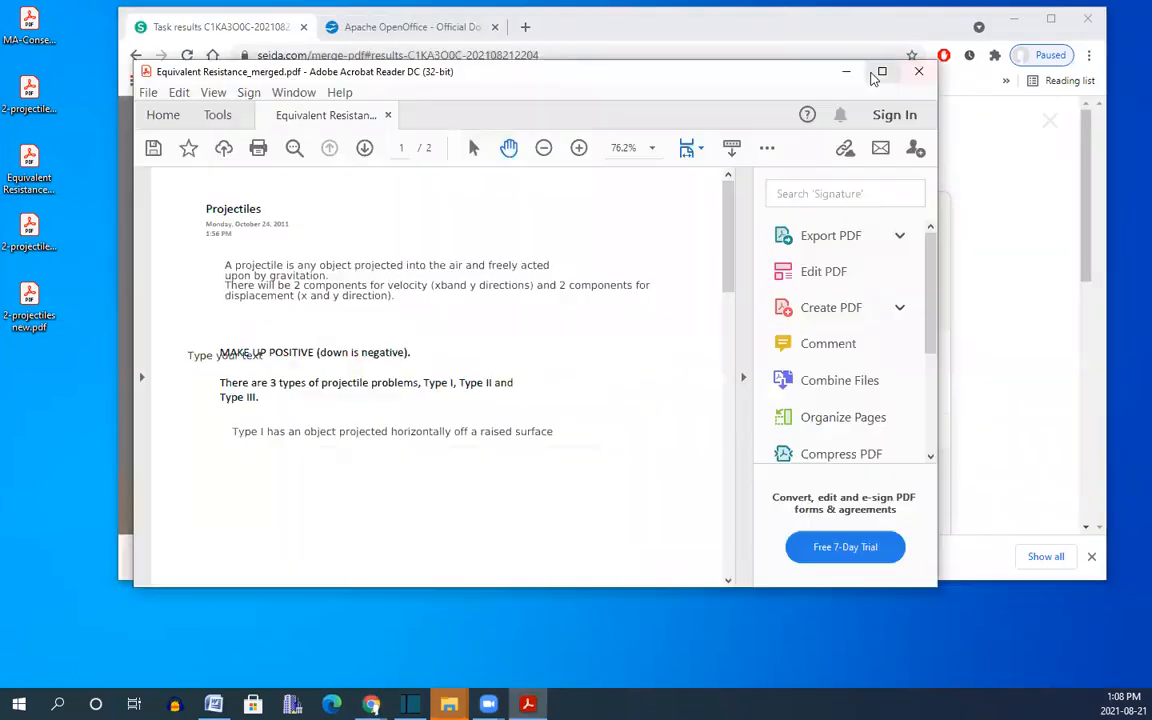
left_click(881, 72)
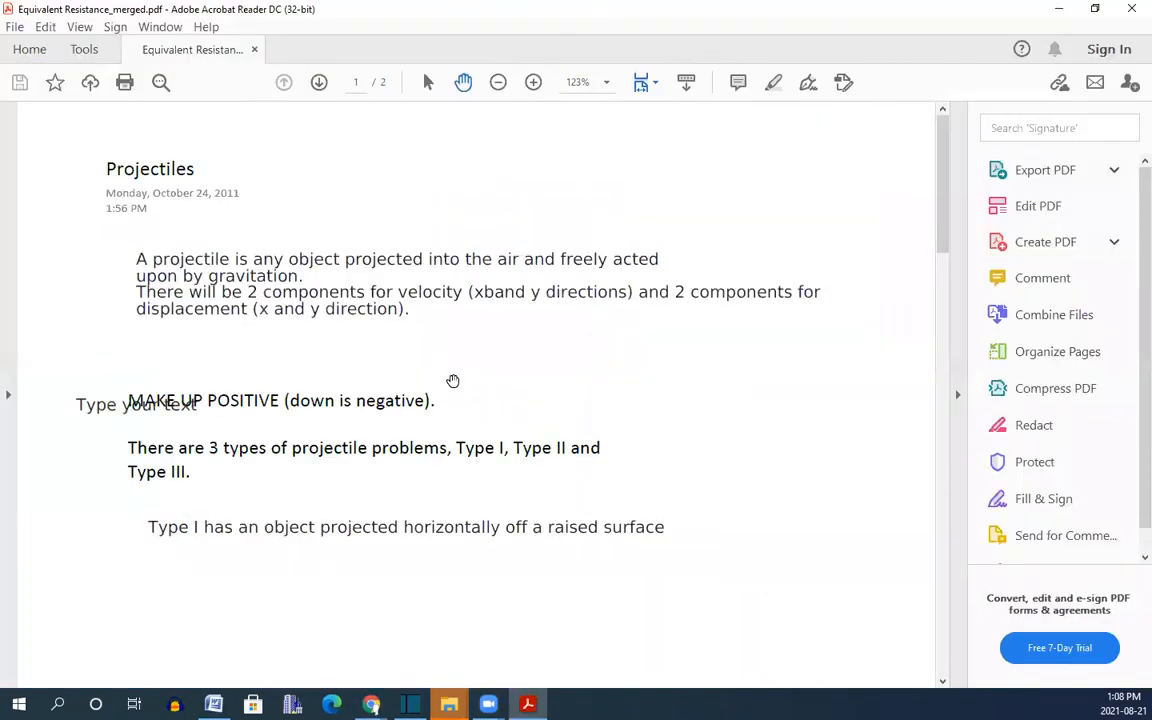
left_click_drag(943, 200, 943, 653)
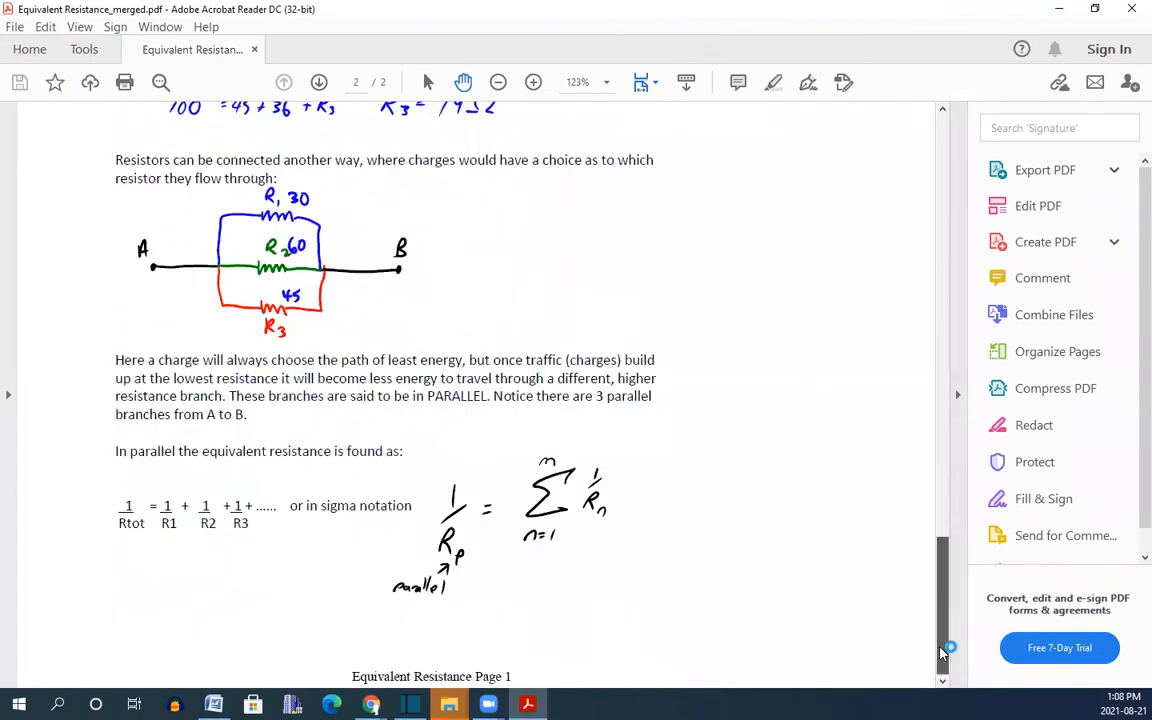